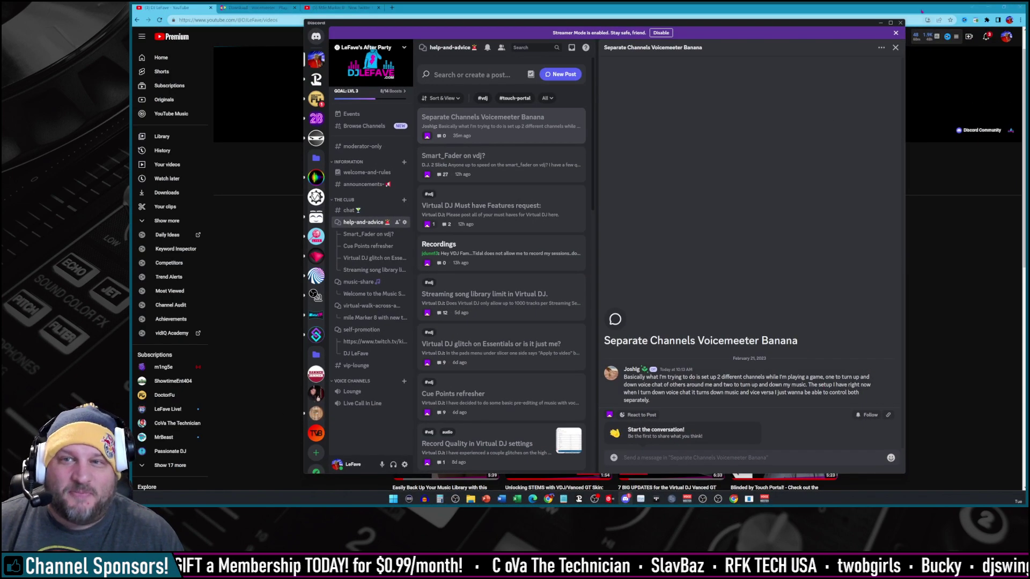
# Close Discord, start the PowerPoint slide show and advance to the Voicemeeter Banana mixer slide.
pyautogui.click(900, 23)
pyautogui.moveTo(446, 453)
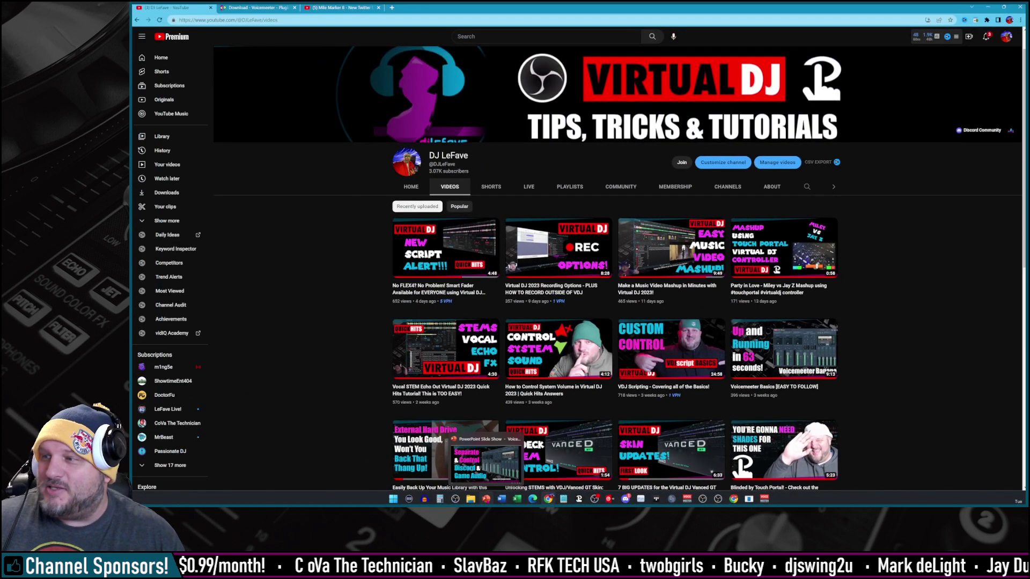
pyautogui.click(487, 500)
pyautogui.press('Right')
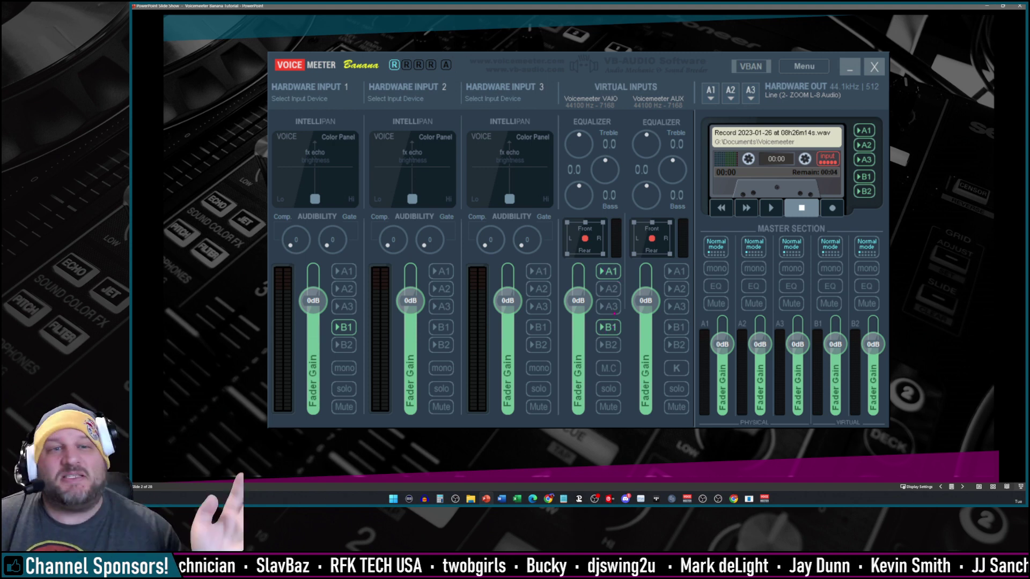
# Show the slide with B2 lit on the first input and VAIO, then return to YouTube.
pyautogui.press('Right')
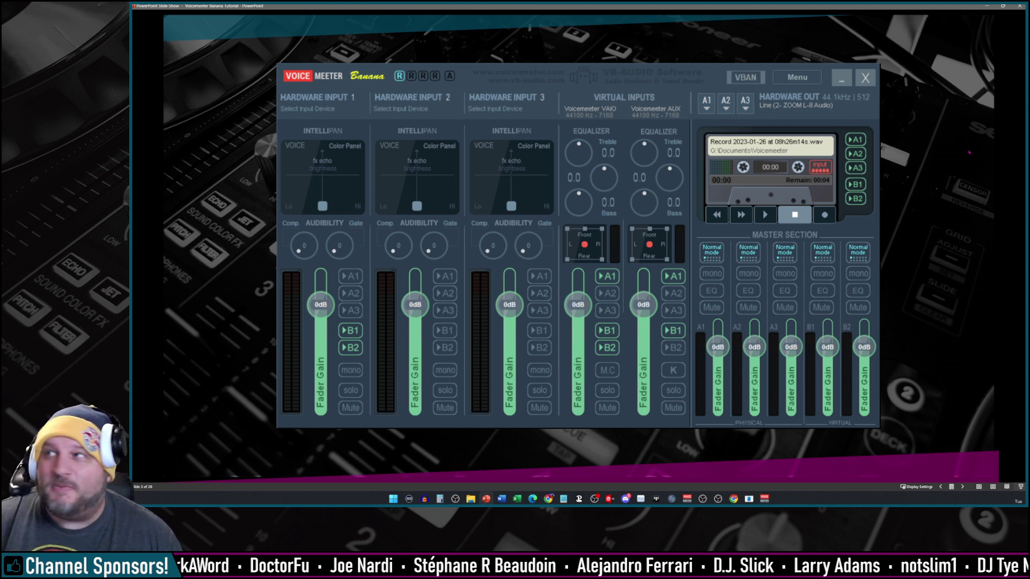
pyautogui.hotkey('alt', 'Tab')
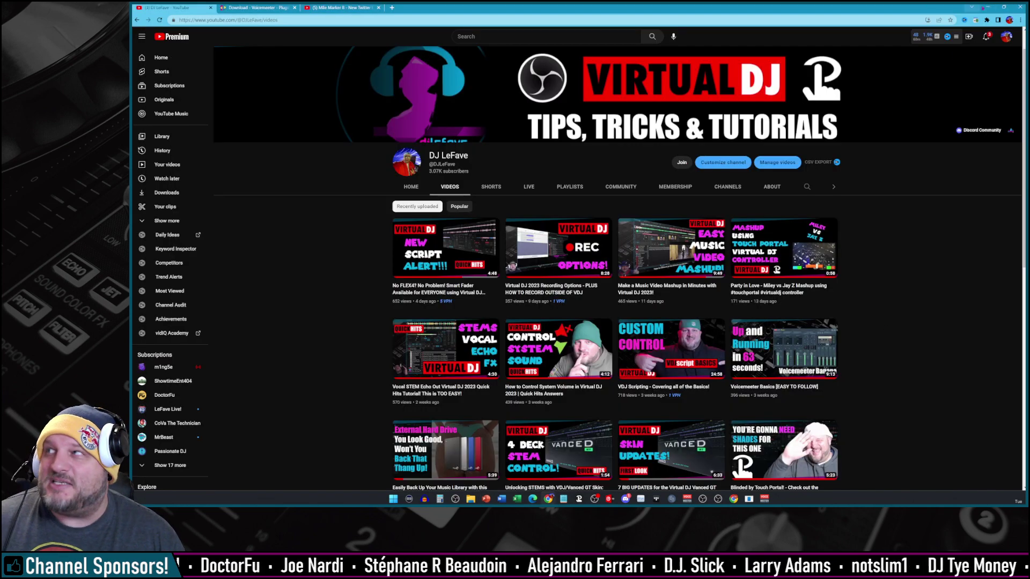
# Set Hardware Input 1 to WDM: Line (2- ZOOM L-8 Audio) and add bus B2.
pyautogui.hotkey('alt', 'Tab')
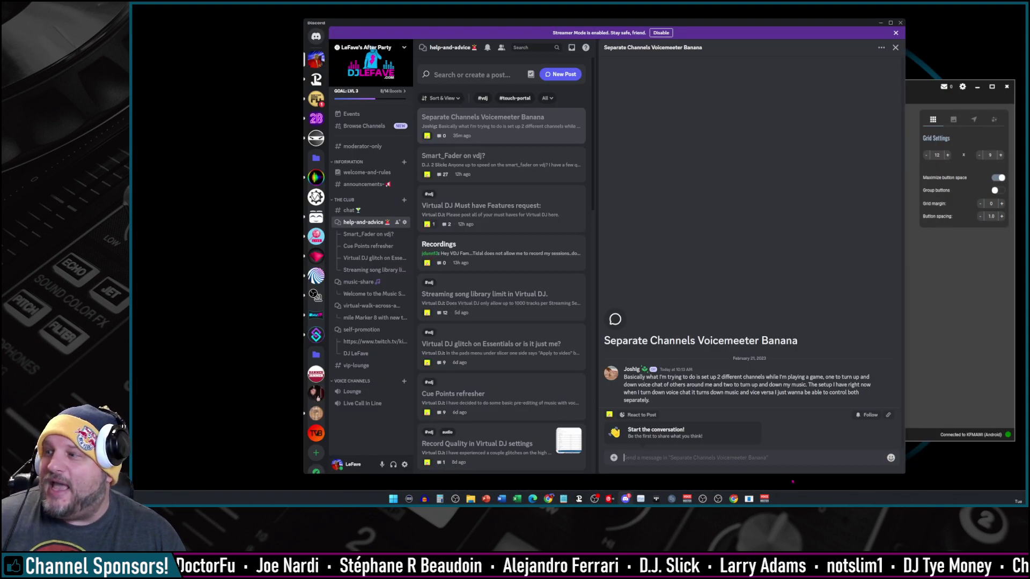
pyautogui.hotkey('alt', 'Tab')
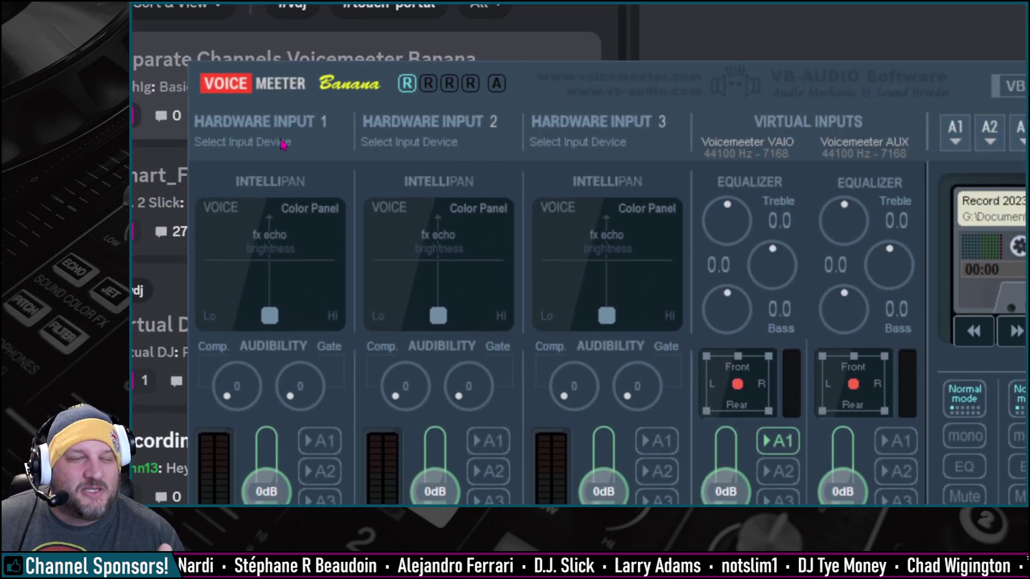
pyautogui.click(282, 143)
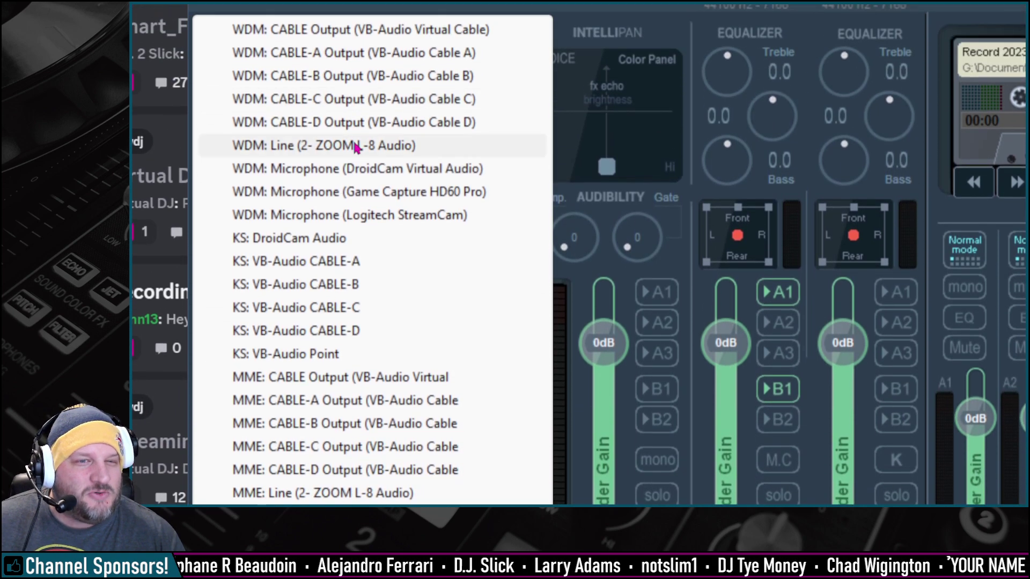
pyautogui.click(322, 145)
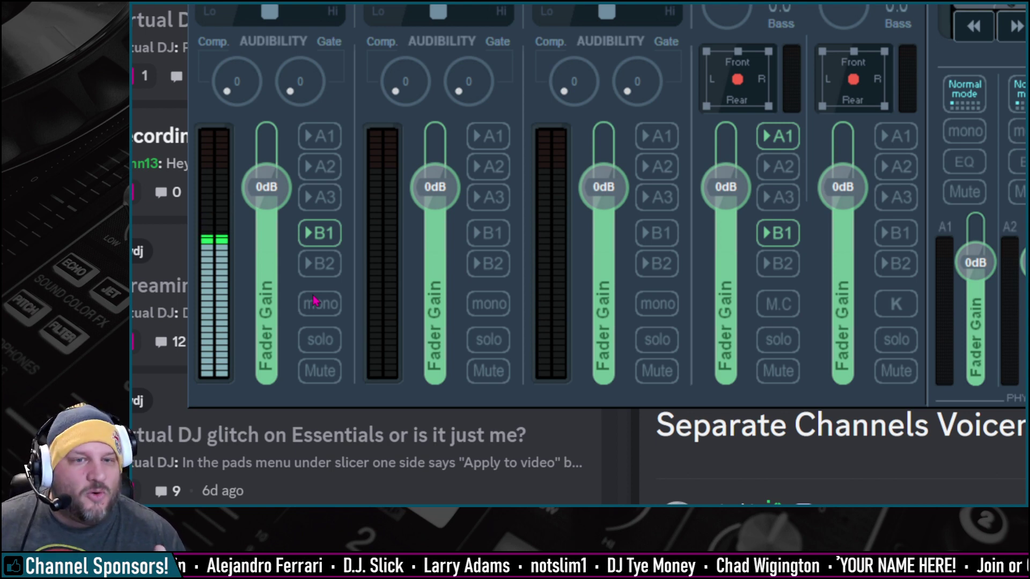
pyautogui.click(327, 265)
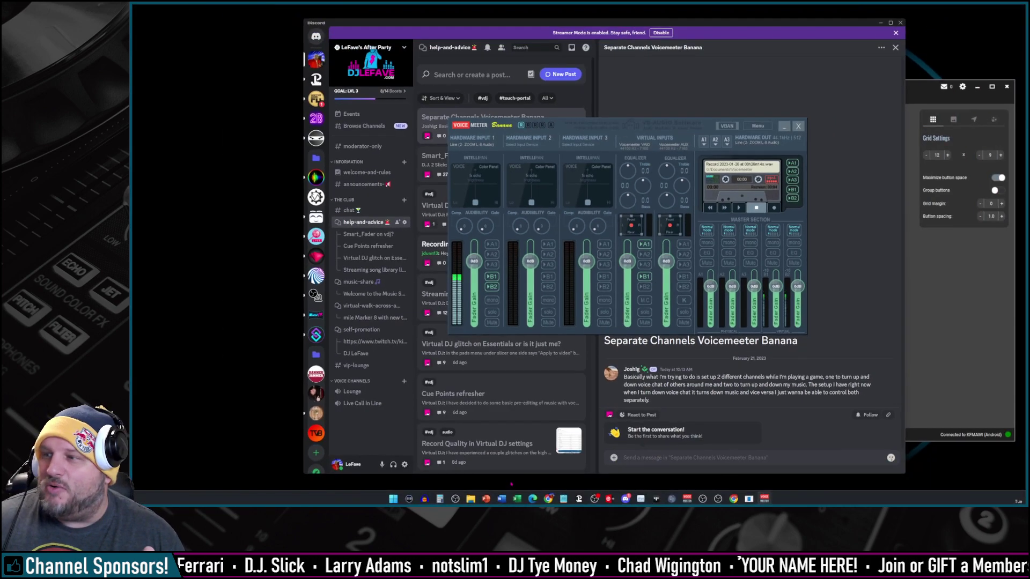
# Bring Chrome forward and switch to the Mile Marker 8 video tab.
pyautogui.click(548, 499)
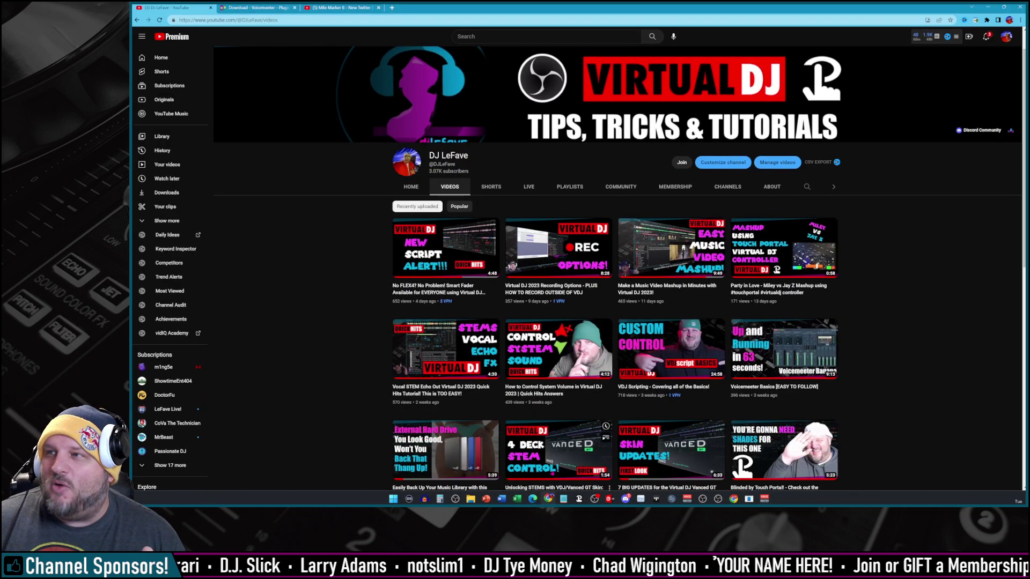
pyautogui.click(352, 10)
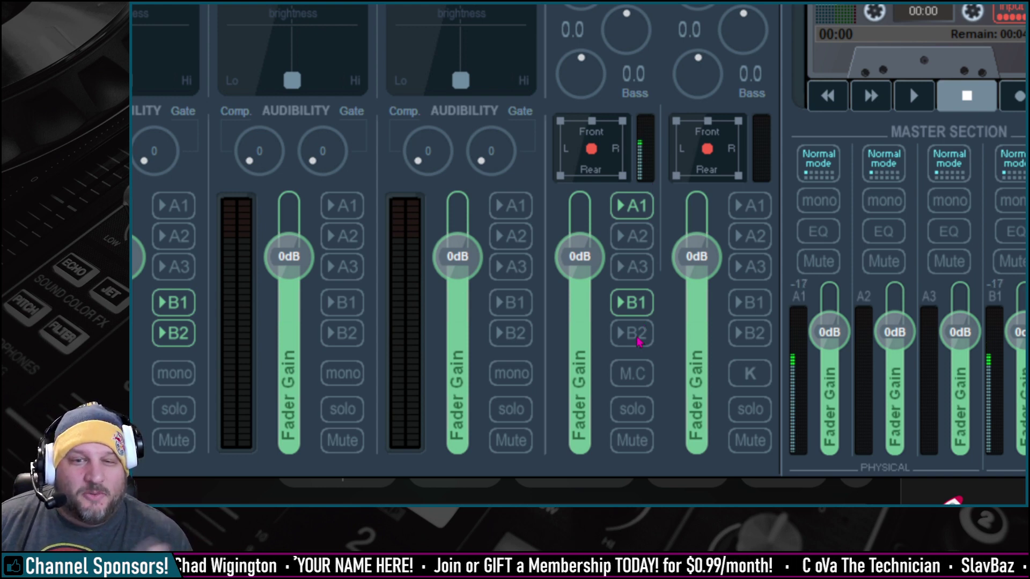
# Add bus B2 to the VAIO desktop strip, and A1 and B1 to the AUX strip.
pyautogui.click(636, 335)
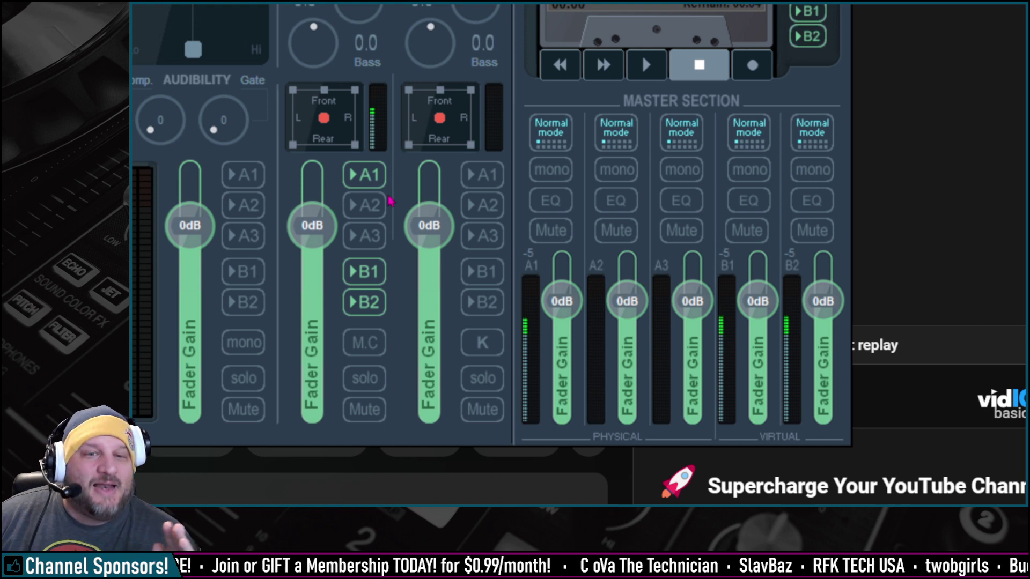
pyautogui.click(475, 179)
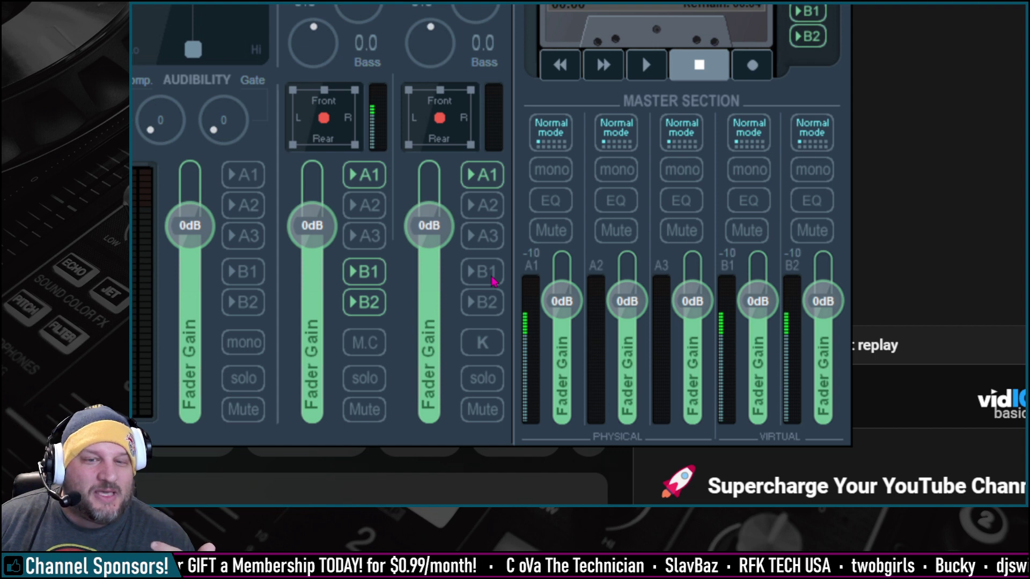
pyautogui.click(483, 274)
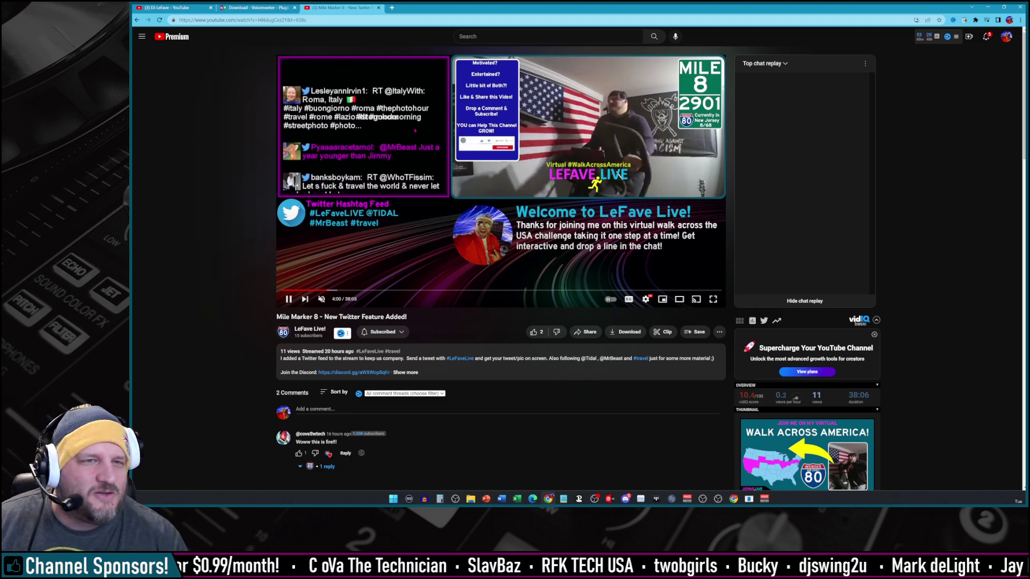
# Set Discord's voice input device to VoiceMeeter Aux Output.
pyautogui.hotkey('alt', 'Tab')
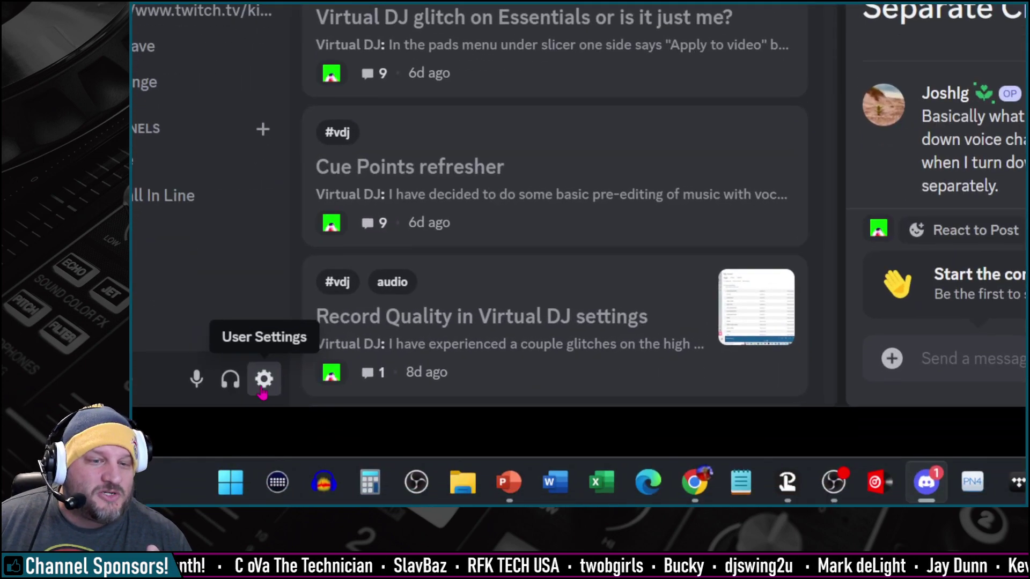
pyautogui.scroll(2, 488, 7)
pyautogui.scroll(2, 476, 169)
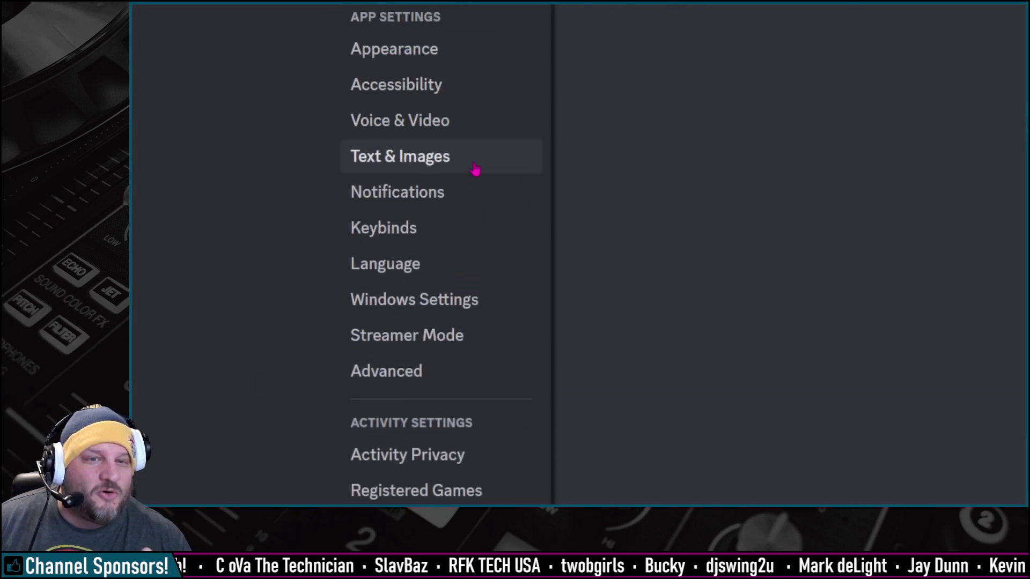
pyautogui.click(438, 129)
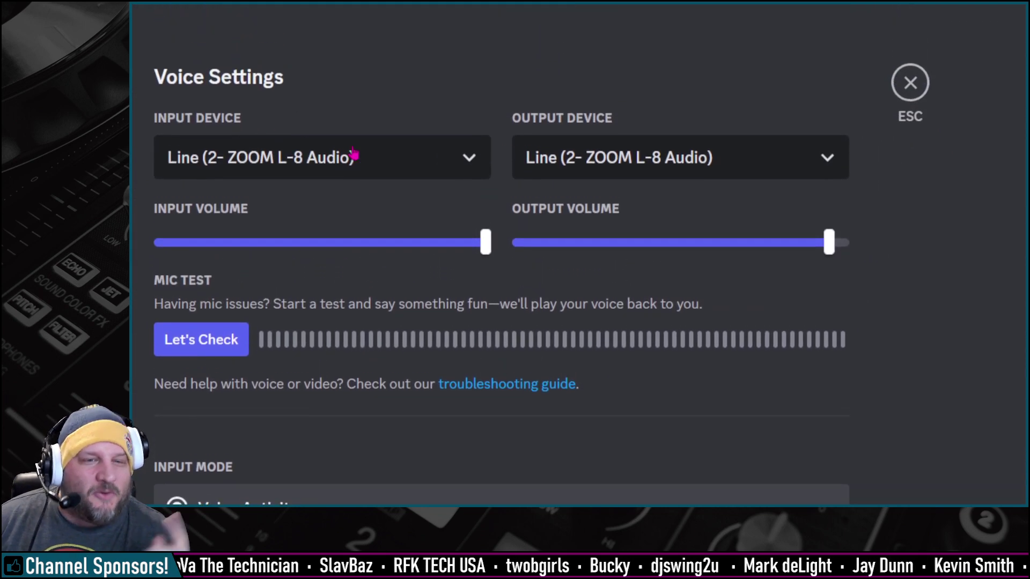
pyautogui.click(386, 160)
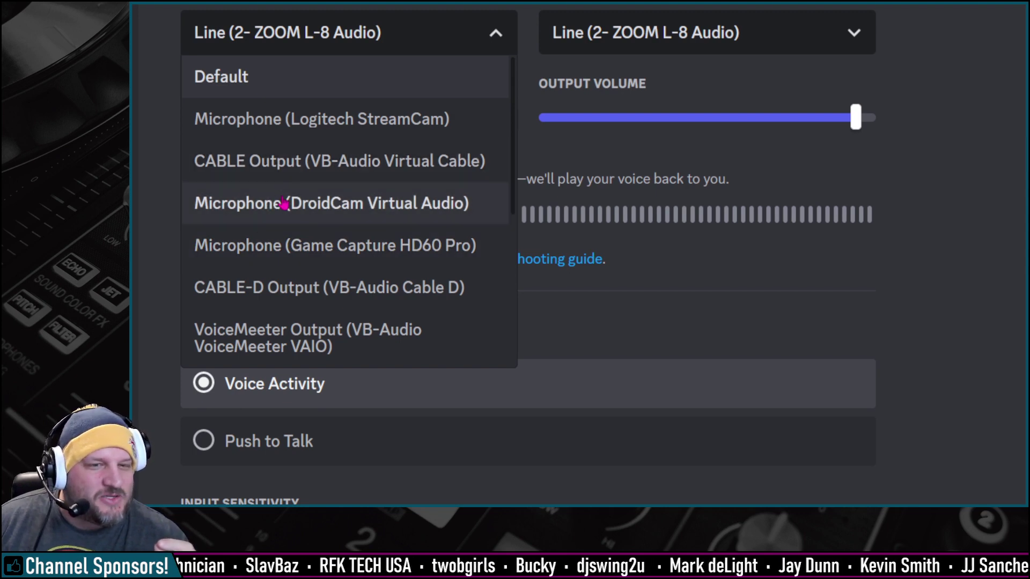
pyautogui.scroll(-1, 284, 206)
pyautogui.scroll(-2, 284, 205)
pyautogui.scroll(-2, 283, 205)
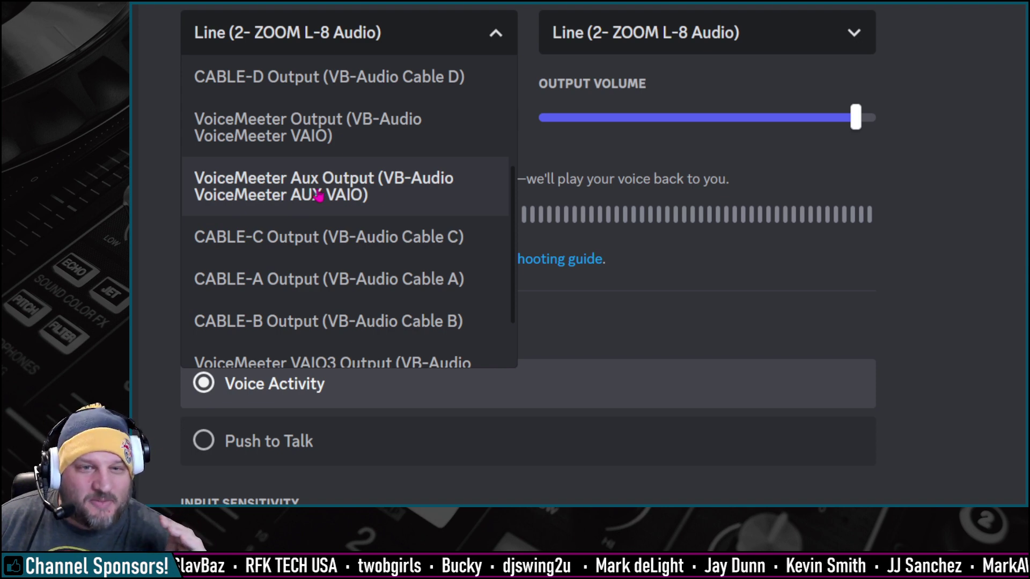
pyautogui.click(319, 195)
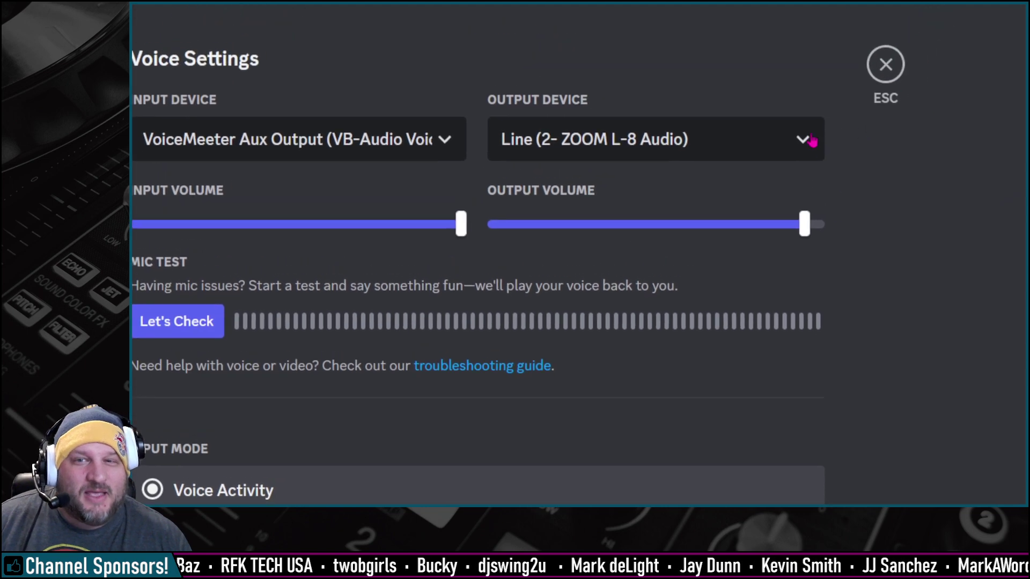
# Set the output device to VoiceMeeter Aux Input and run a quick mic test.
pyautogui.click(775, 141)
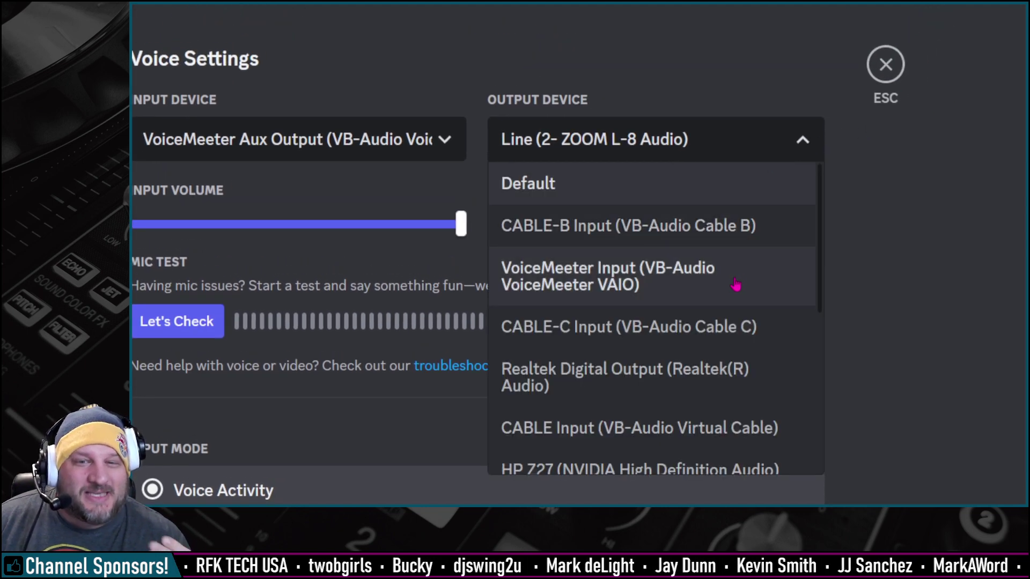
pyautogui.scroll(-2, 722, 340)
pyautogui.scroll(-1, 722, 340)
pyautogui.scroll(-2, 718, 344)
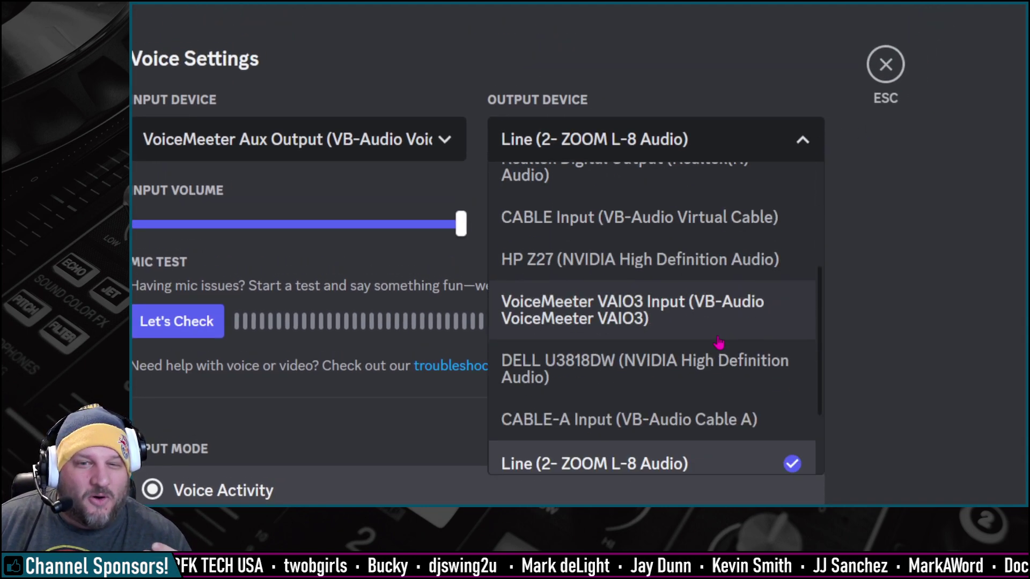
pyautogui.scroll(-1, 719, 344)
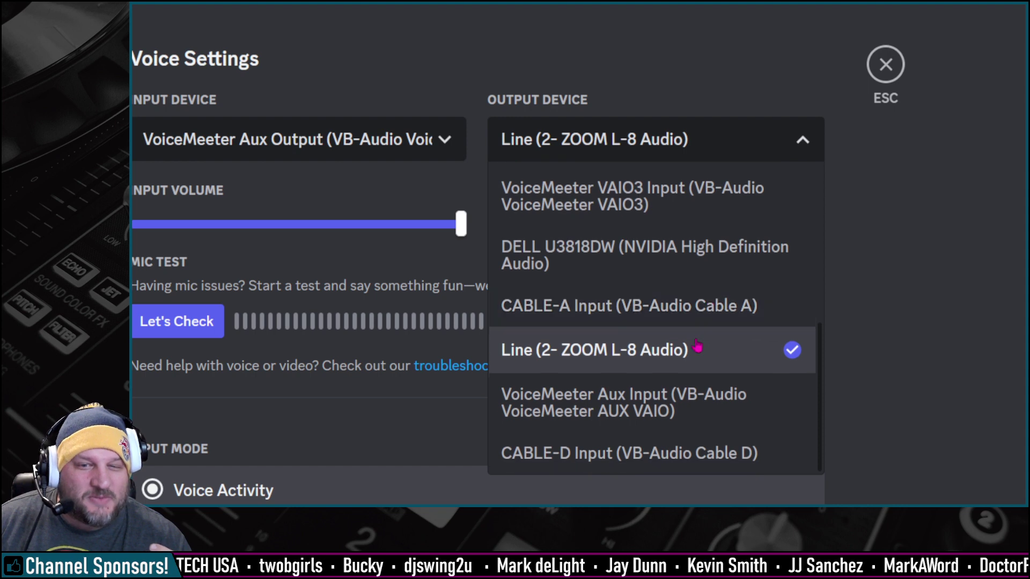
pyautogui.scroll(-1, 668, 395)
pyautogui.click(639, 370)
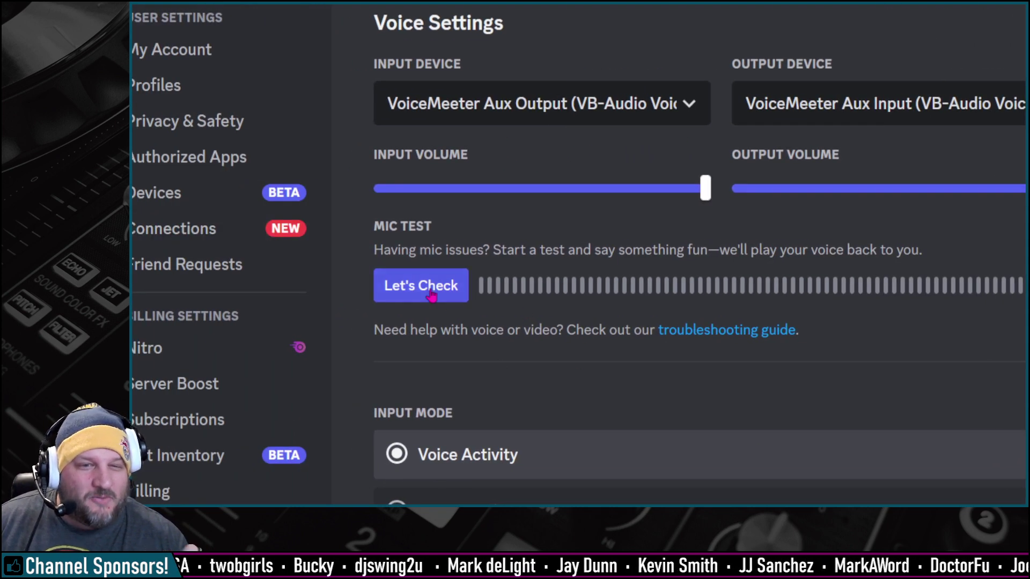
pyautogui.click(432, 297)
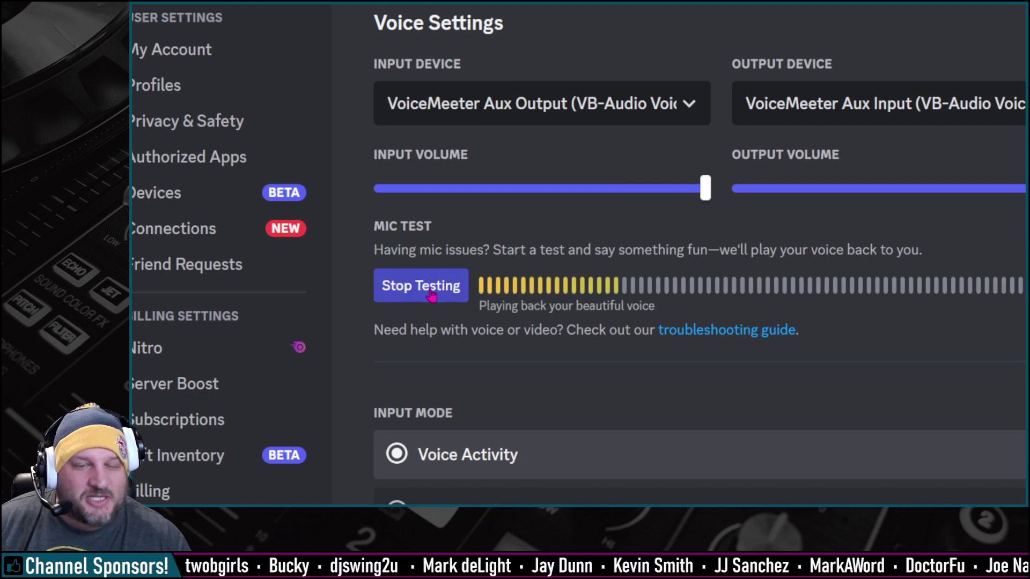
pyautogui.click(431, 297)
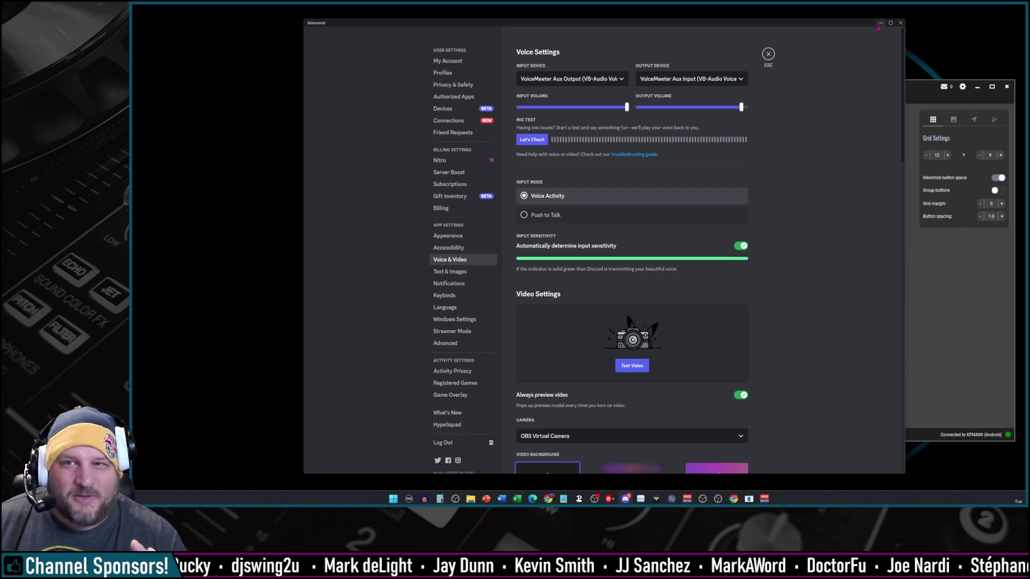
# Minimize Discord and move the Voicemeeter mixer beside the Touch Portal toggles, then return to Chrome.
pyautogui.click(880, 24)
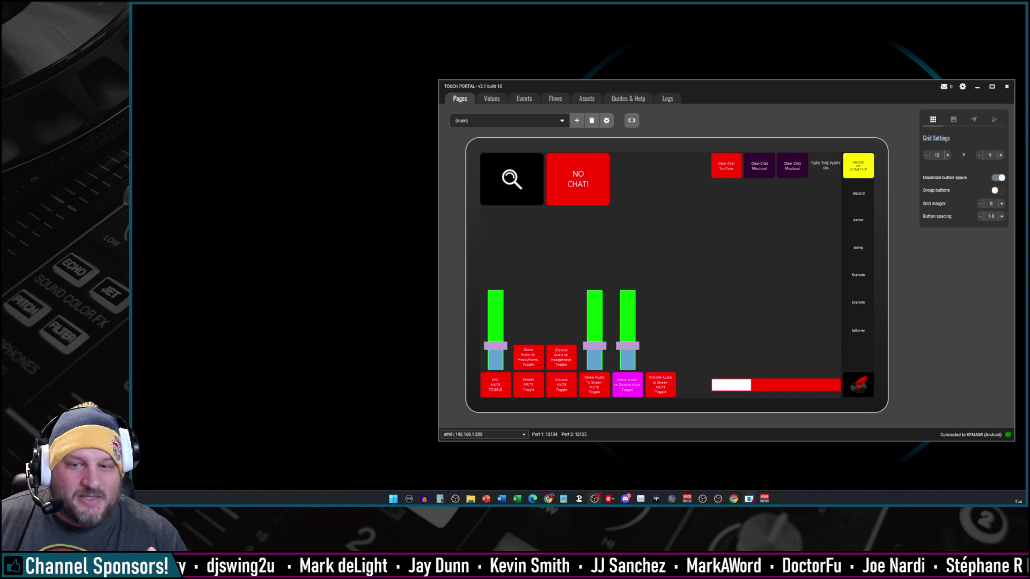
pyautogui.click(762, 497)
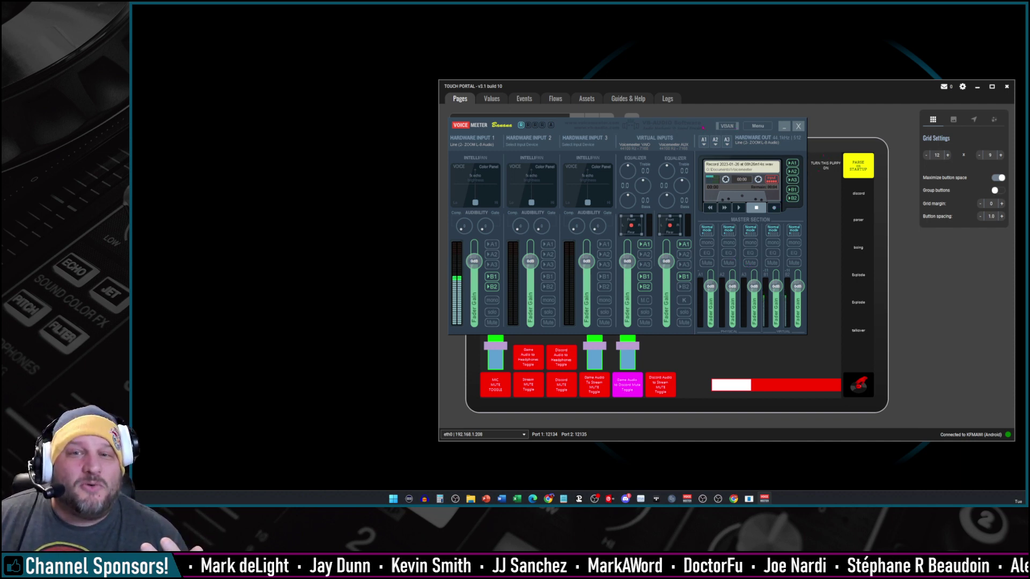
pyautogui.moveTo(644, 125); pyautogui.dragTo(382, 77)
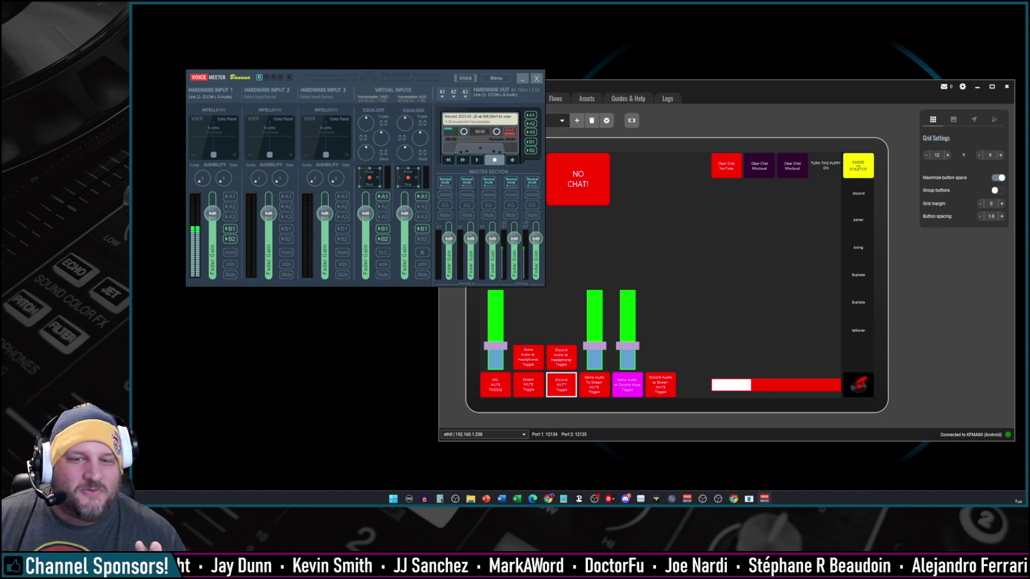
pyautogui.moveTo(548, 499)
pyautogui.click(548, 460)
# Return to the search results and start the ChristopheCVB Voicemeeter plugin download.
pyautogui.click(275, 10)
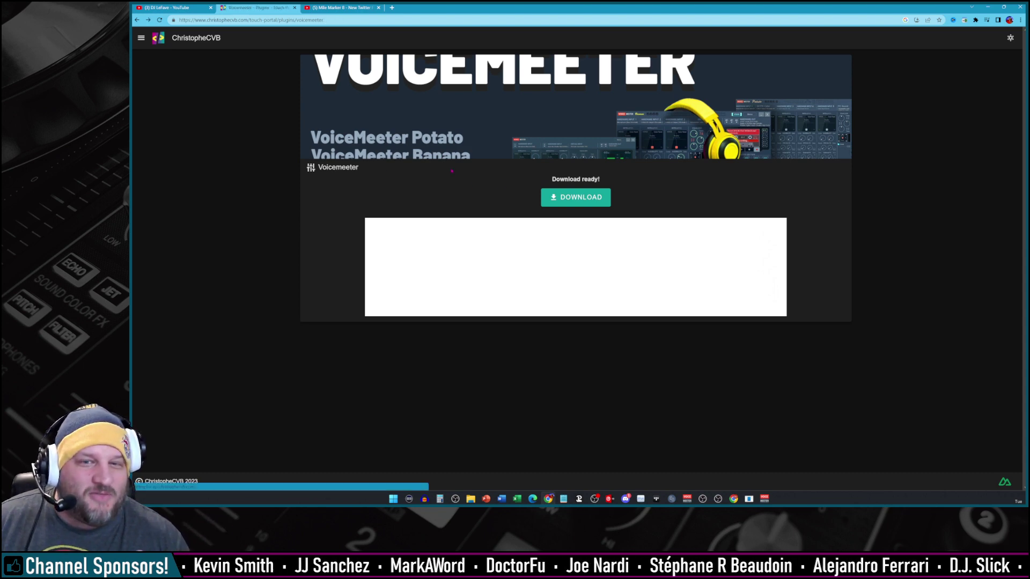
pyautogui.hotkey('alt', 'Left')
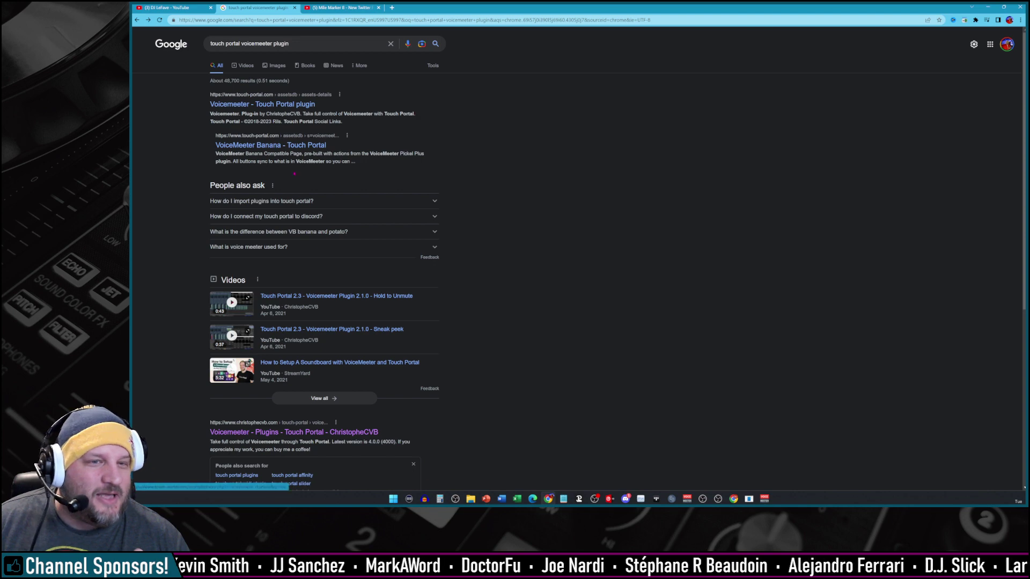
pyautogui.click(332, 432)
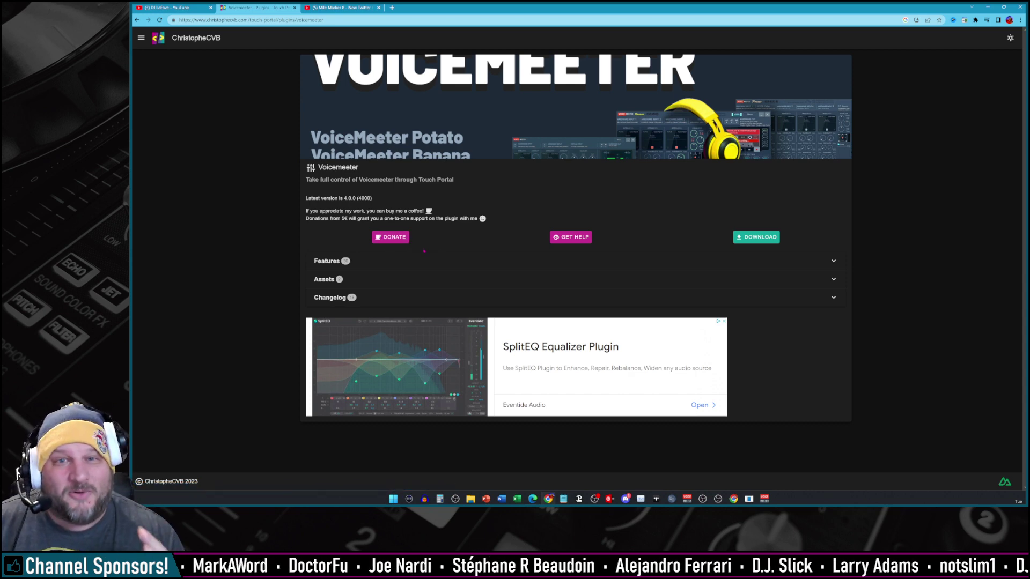
pyautogui.click(752, 238)
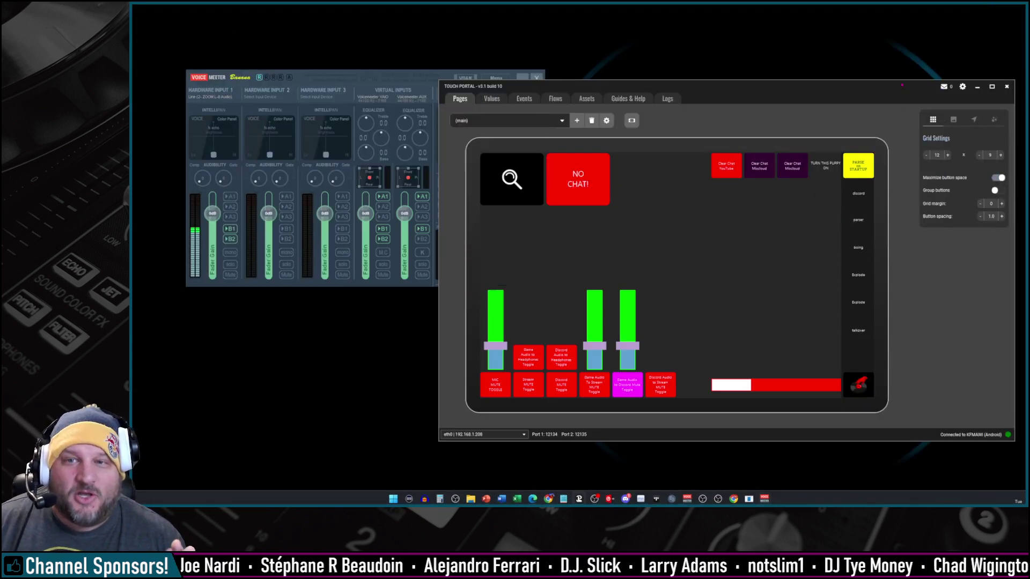
pyautogui.moveTo(903, 84); pyautogui.dragTo(838, 97)
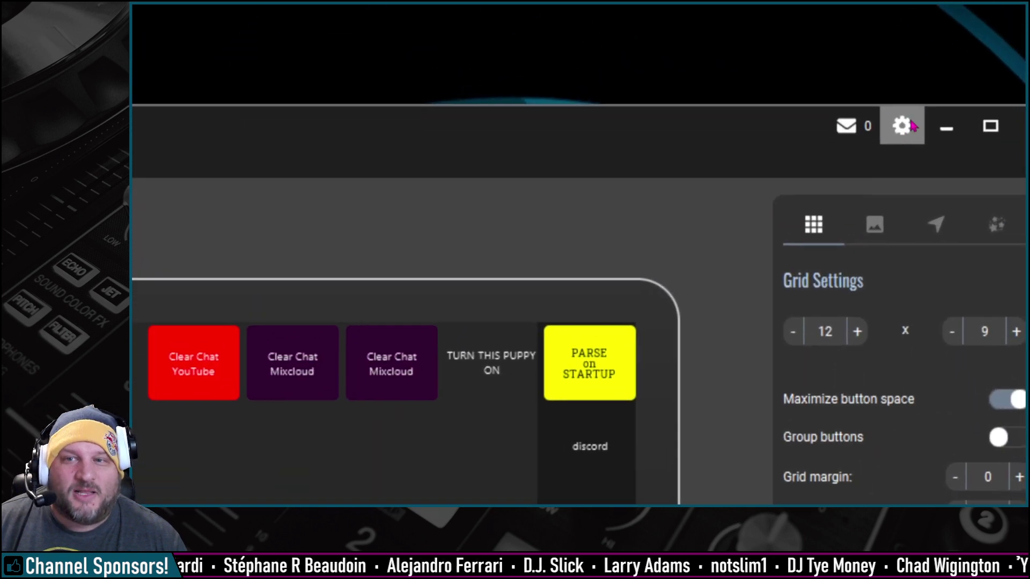
# Import the downloaded Voicemeeter .tpp plug-in and dismiss the success message.
pyautogui.click(898, 98)
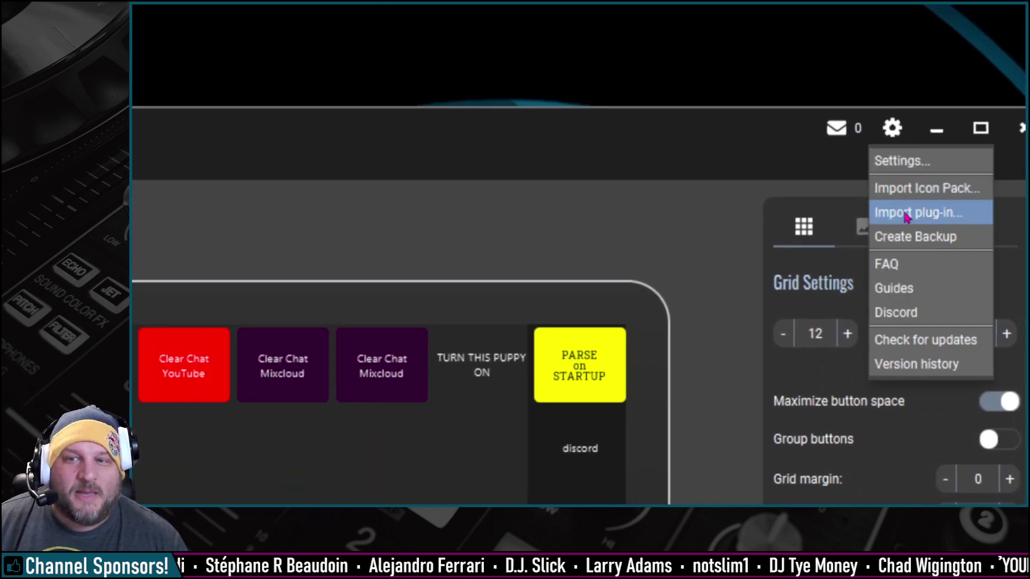
pyautogui.click(918, 212)
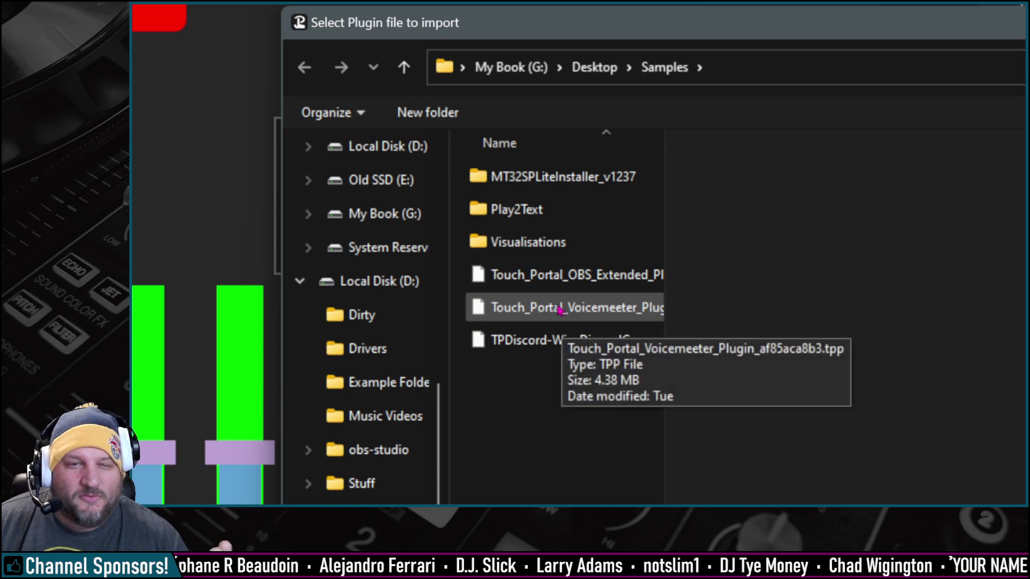
pyautogui.click(560, 312)
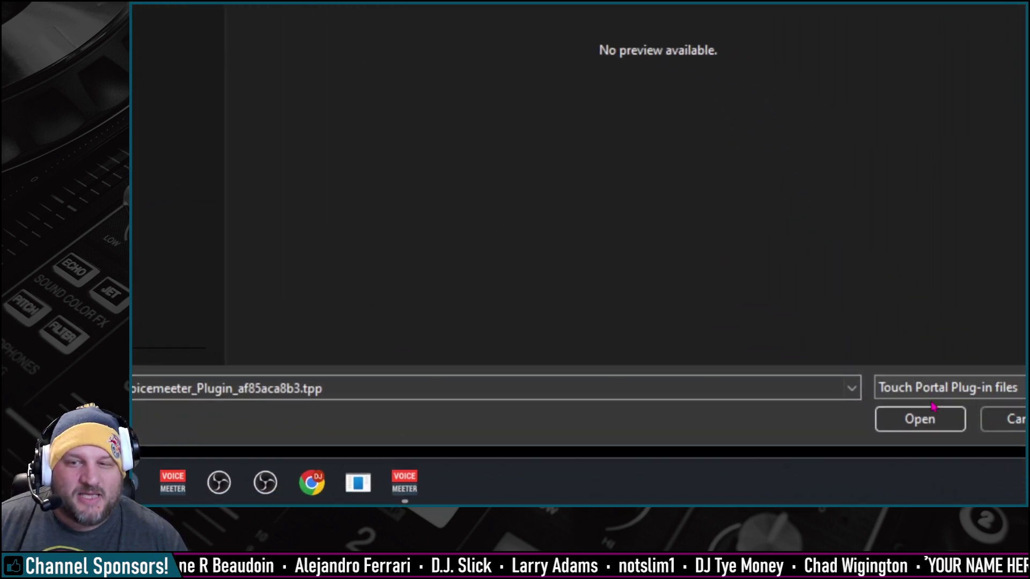
pyautogui.click(925, 415)
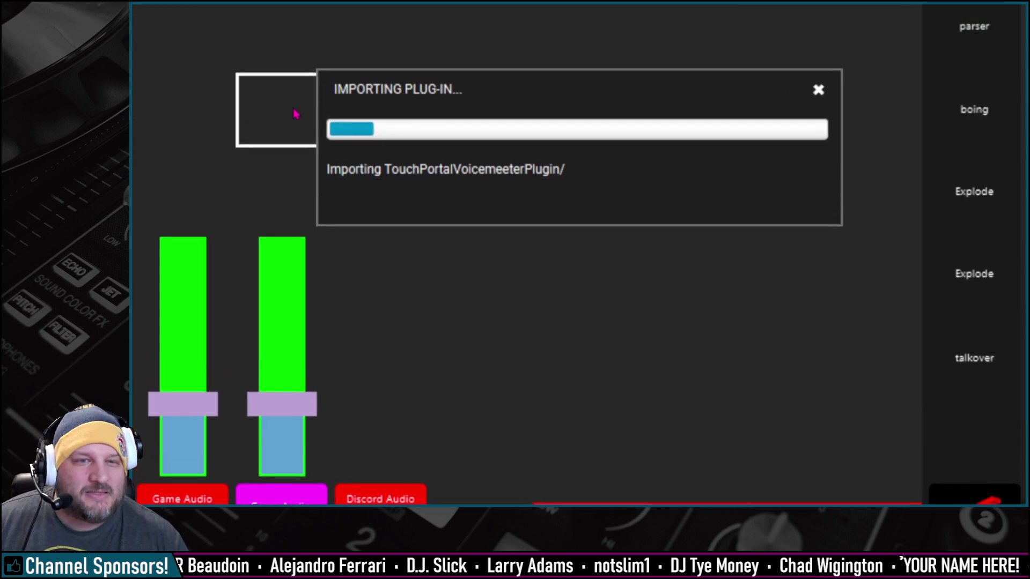
pyautogui.click(507, 229)
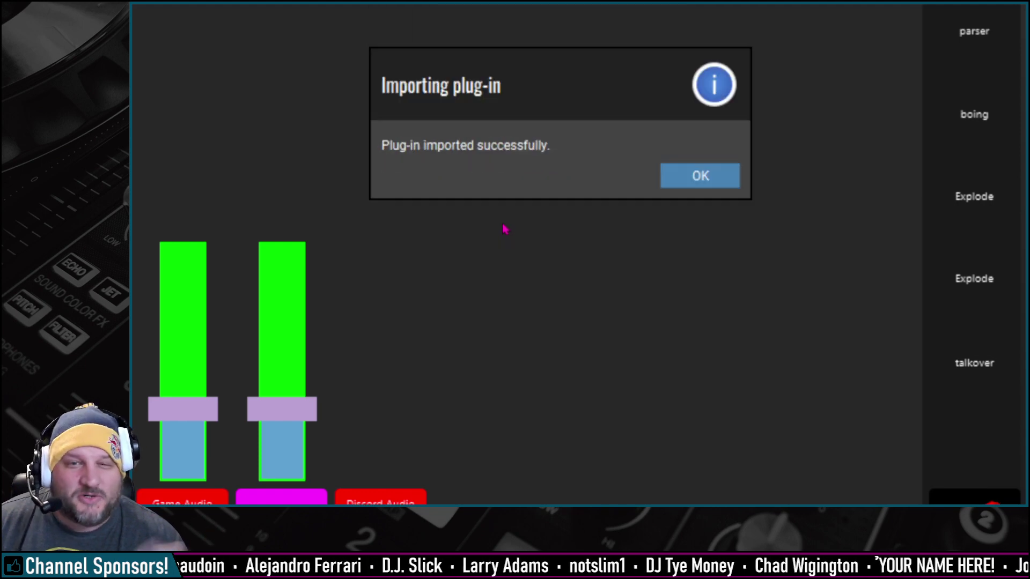
pyautogui.click(700, 179)
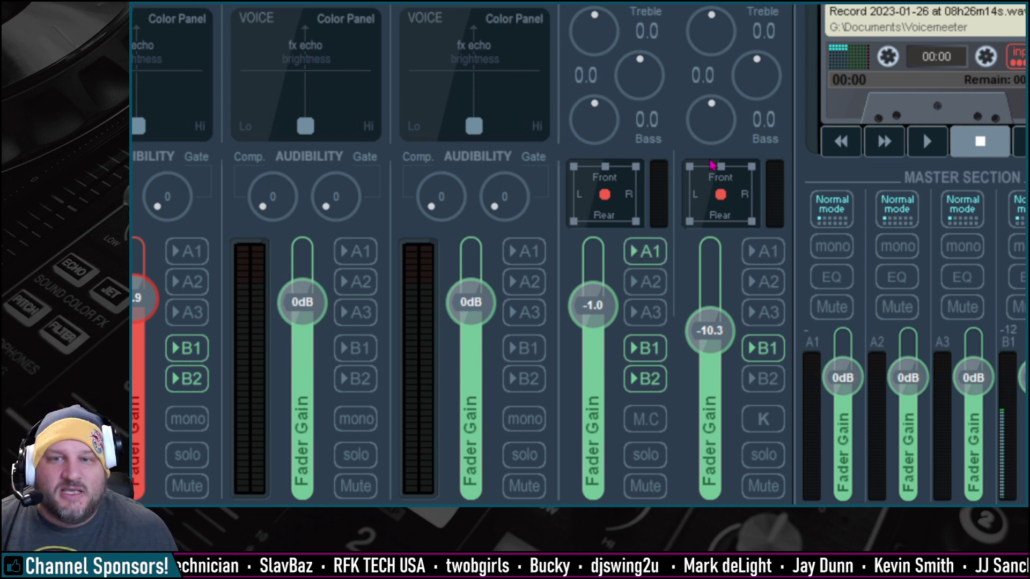
# Route the -1.0 dB virtual input to B1 and B2, and drop the -10.3 dB input from B1.
pyautogui.click(765, 253)
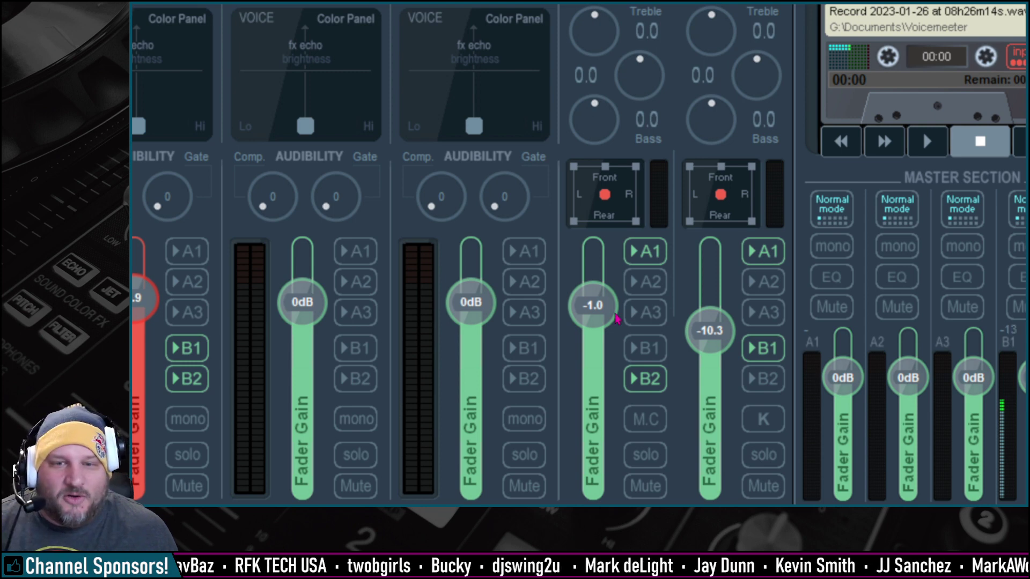
pyautogui.click(647, 354)
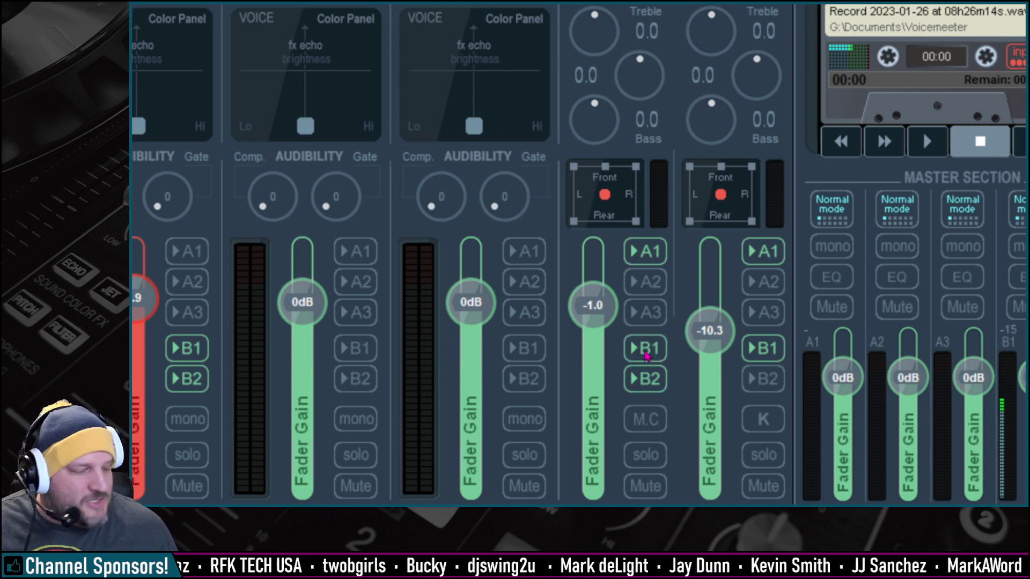
pyautogui.click(644, 380)
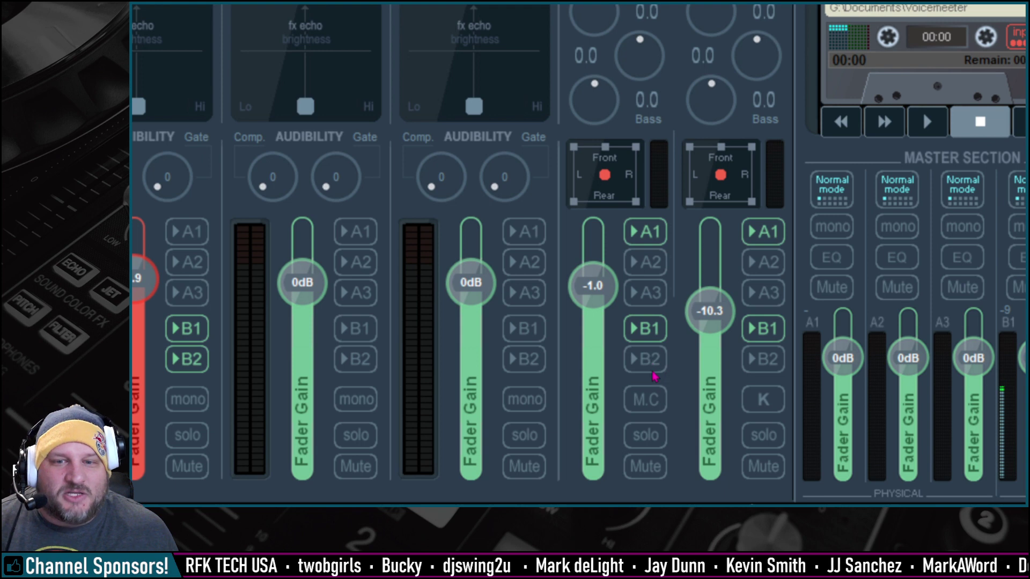
pyautogui.click(647, 364)
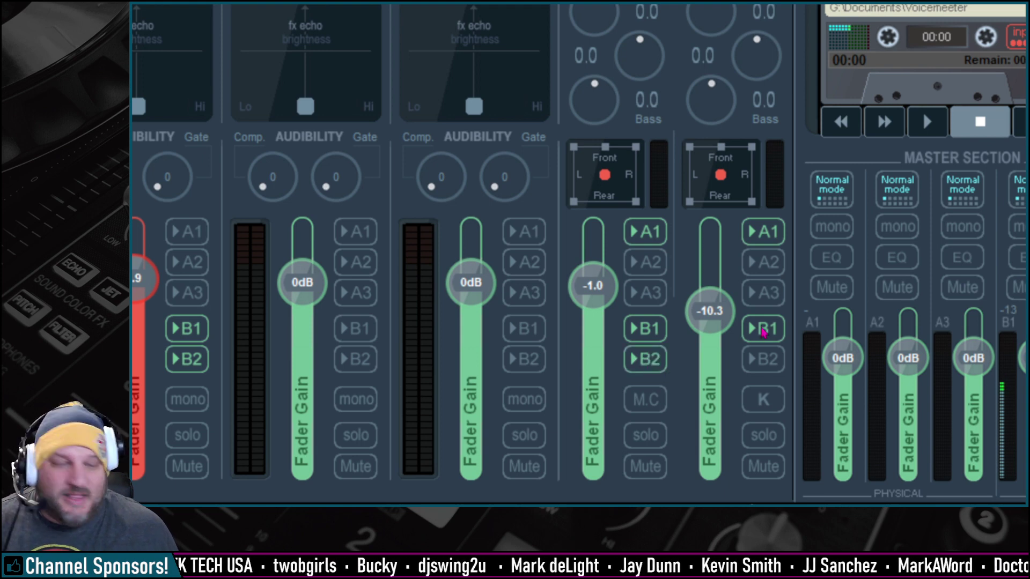
pyautogui.click(751, 339)
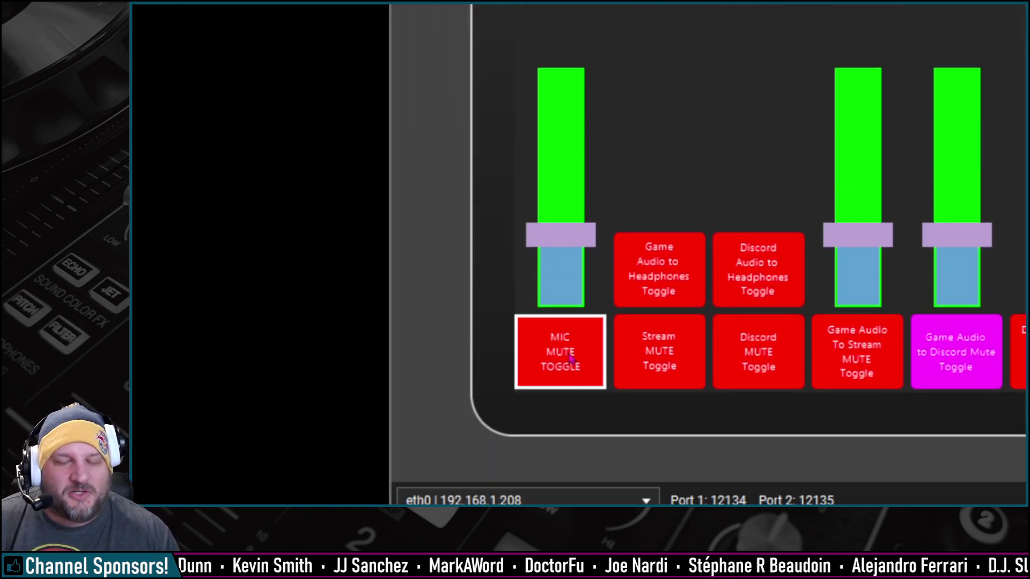
# Confirm the mic mute button toggles Voicemeeter strip 0 Mute, keeping strip 0 as target.
pyautogui.click(570, 360)
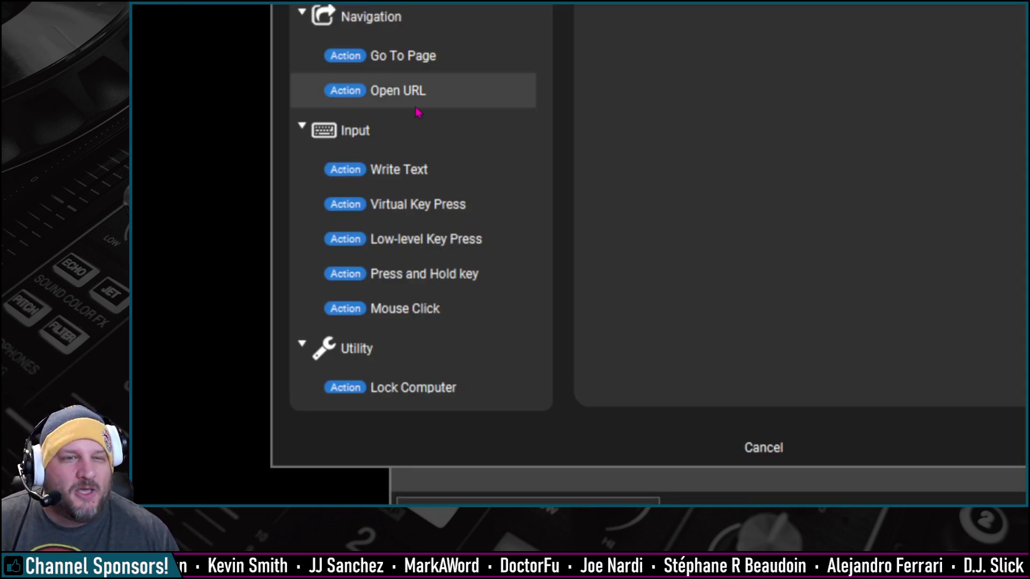
pyautogui.scroll(5, 416, 110)
pyautogui.scroll(-5, 400, 148)
pyautogui.scroll(-5, 395, 174)
pyautogui.scroll(-5, 426, 216)
pyautogui.scroll(-3, 437, 249)
pyautogui.scroll(3, 435, 252)
pyautogui.scroll(-5, 438, 253)
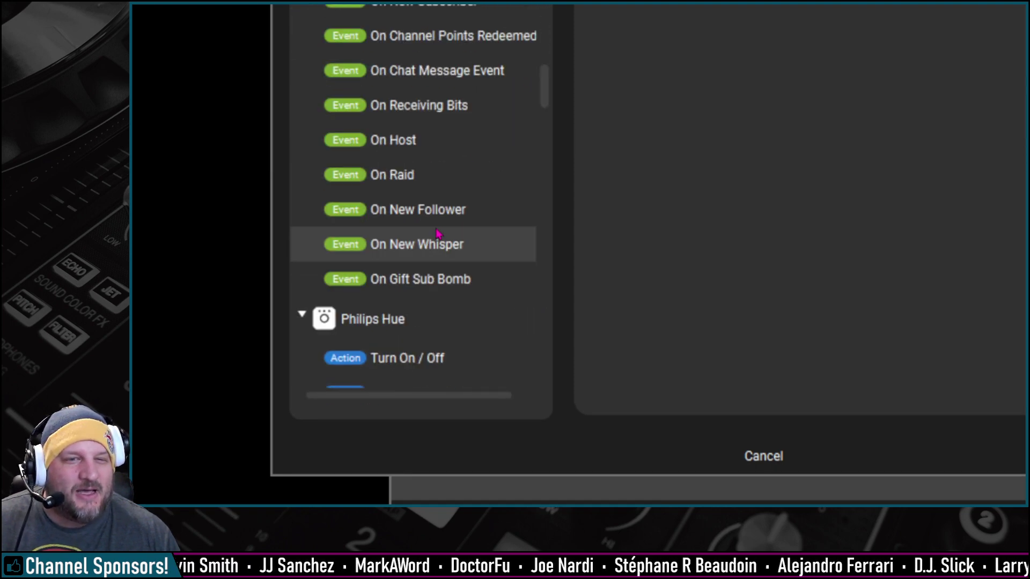
pyautogui.scroll(-3, 438, 237)
pyautogui.scroll(-5, 438, 234)
pyautogui.scroll(-5, 437, 234)
pyautogui.scroll(-5, 437, 234)
pyautogui.scroll(-5, 435, 236)
pyautogui.scroll(-5, 436, 235)
pyautogui.scroll(3, 434, 236)
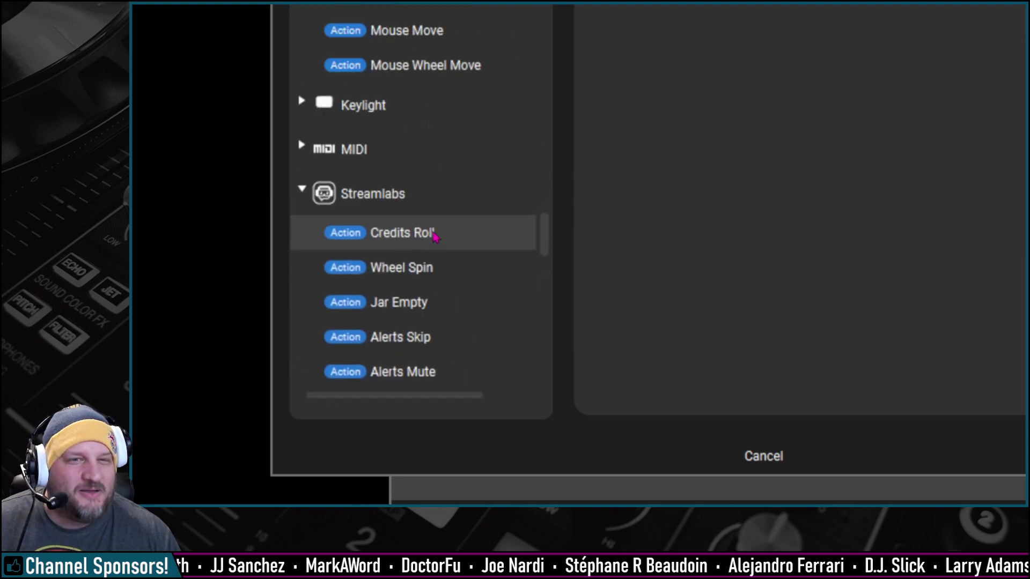
pyautogui.scroll(-10, 435, 236)
pyautogui.scroll(-5, 436, 235)
pyautogui.scroll(5, 437, 236)
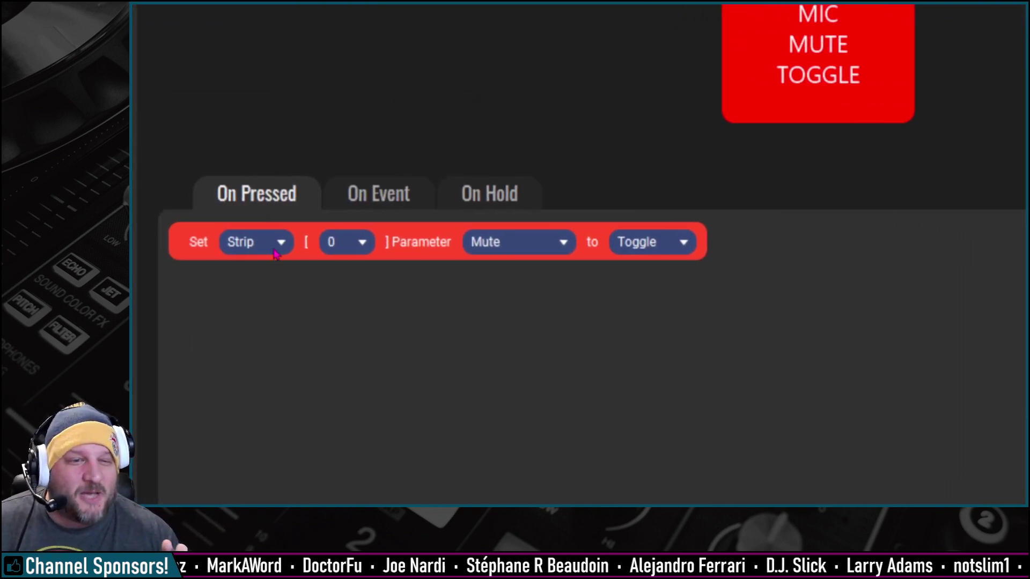
pyautogui.click(278, 243)
pyautogui.click(360, 241)
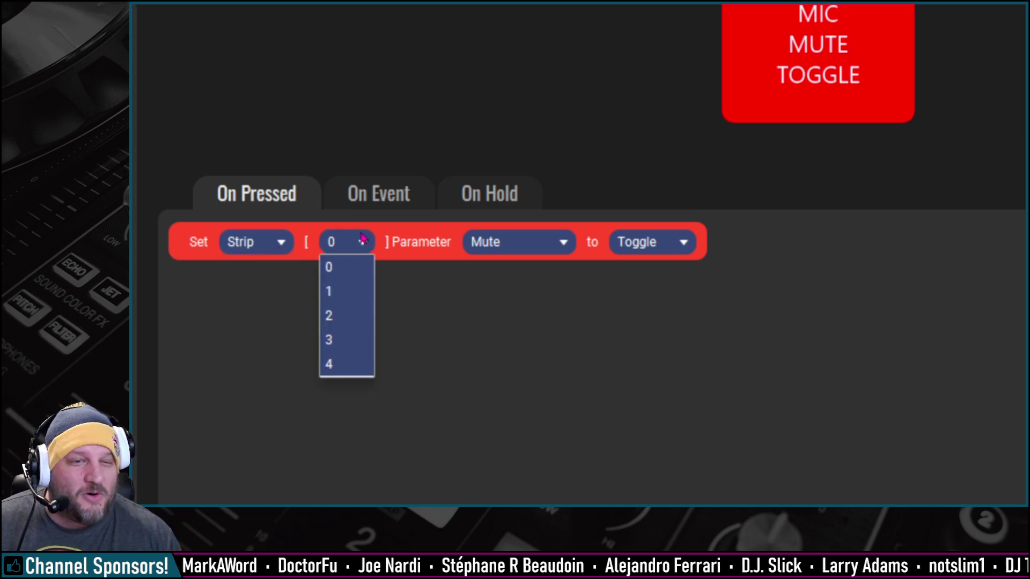
pyautogui.click(449, 255)
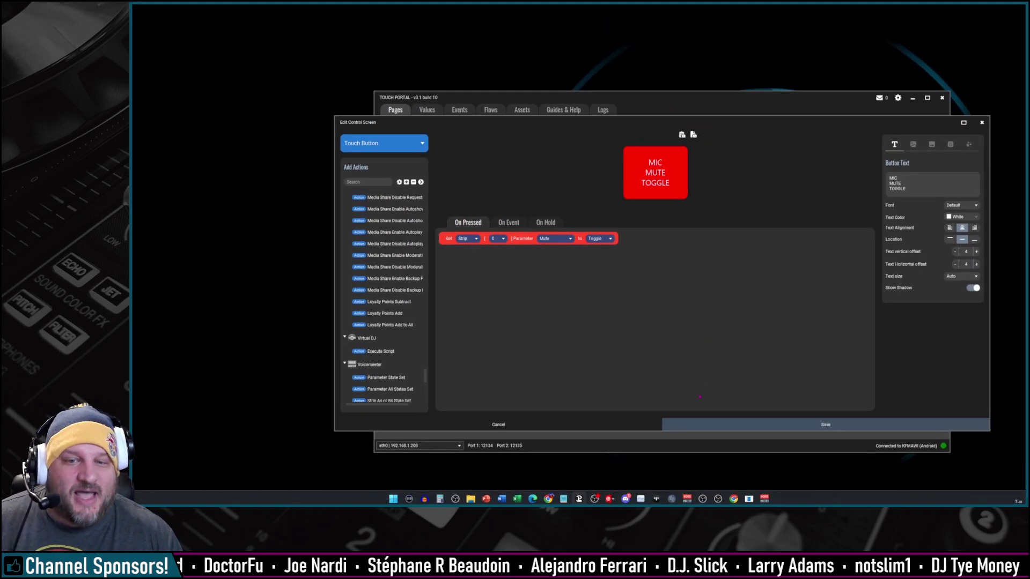
pyautogui.click(825, 424)
# Review the stream (strip 0 B1) and game-to-Discord (strip 3 B2) buttons, then overlay Voicemeeter.
pyautogui.click(464, 396)
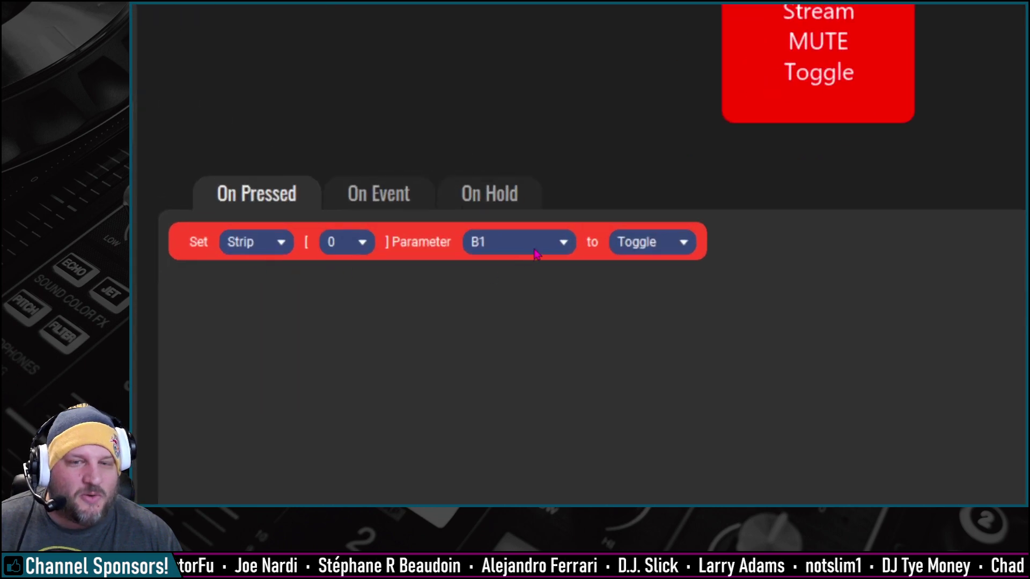
pyautogui.click(915, 403)
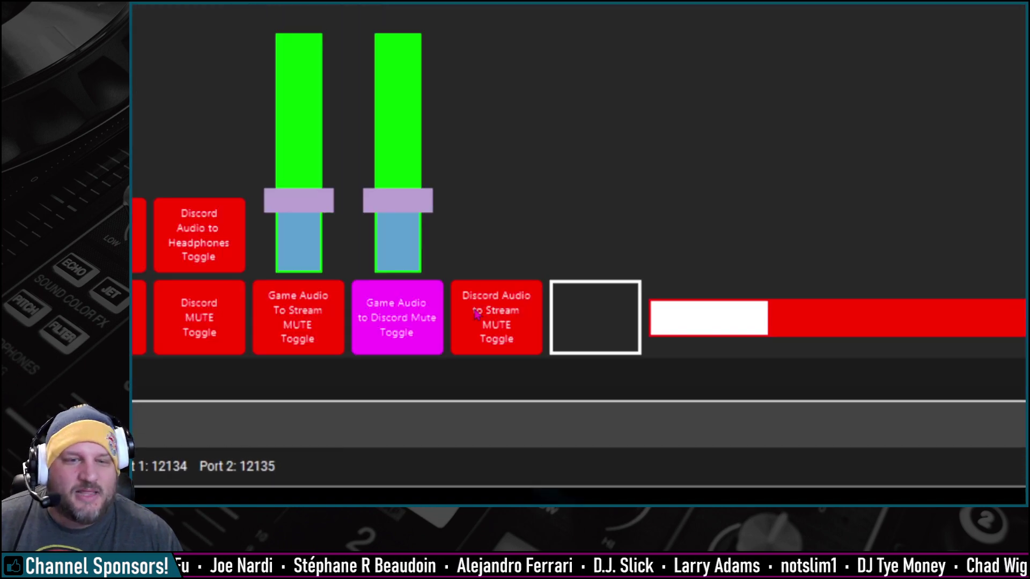
pyautogui.click(436, 312)
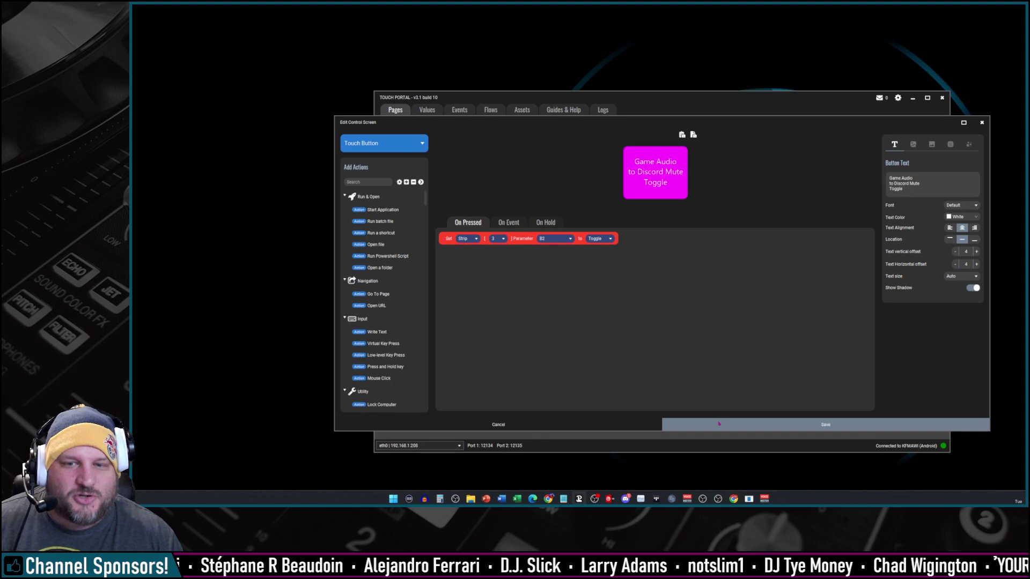
pyautogui.click(719, 425)
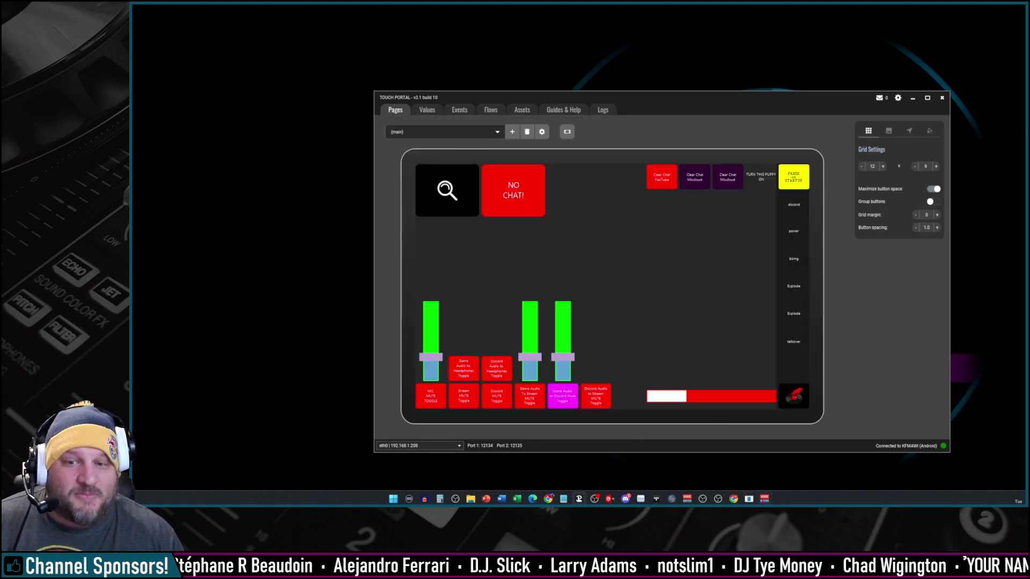
pyautogui.moveTo(708, 150); pyautogui.dragTo(568, 156)
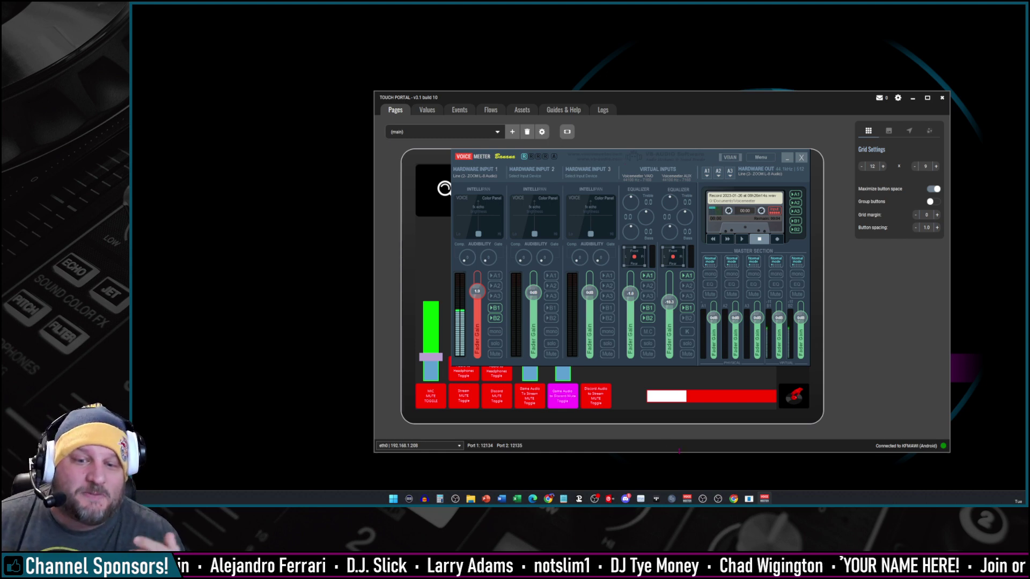
# Bring Discord forward and exit voice settings back to the Separate Channels Voicemeeter Banana post.
pyautogui.click(626, 499)
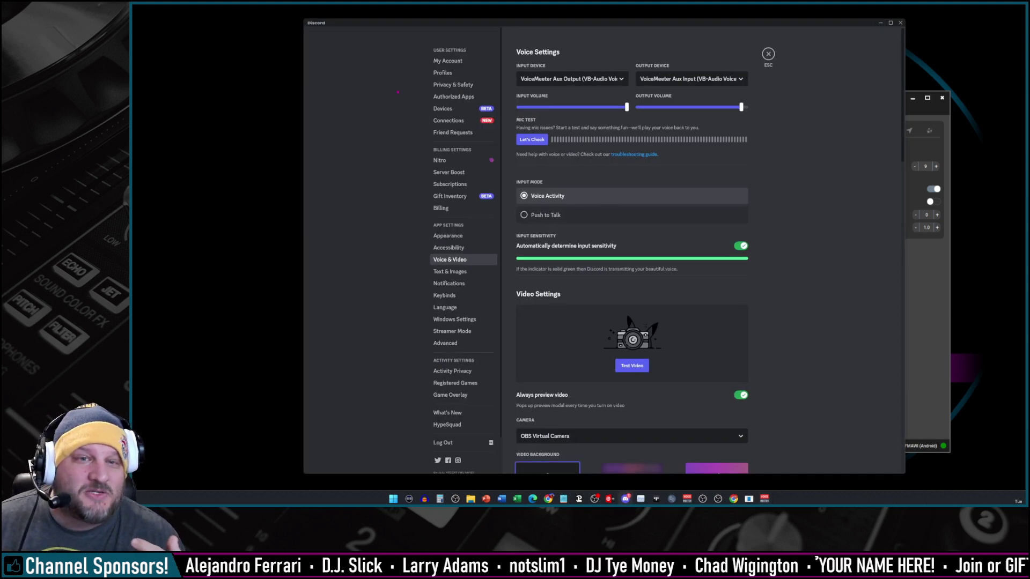
pyautogui.click(768, 53)
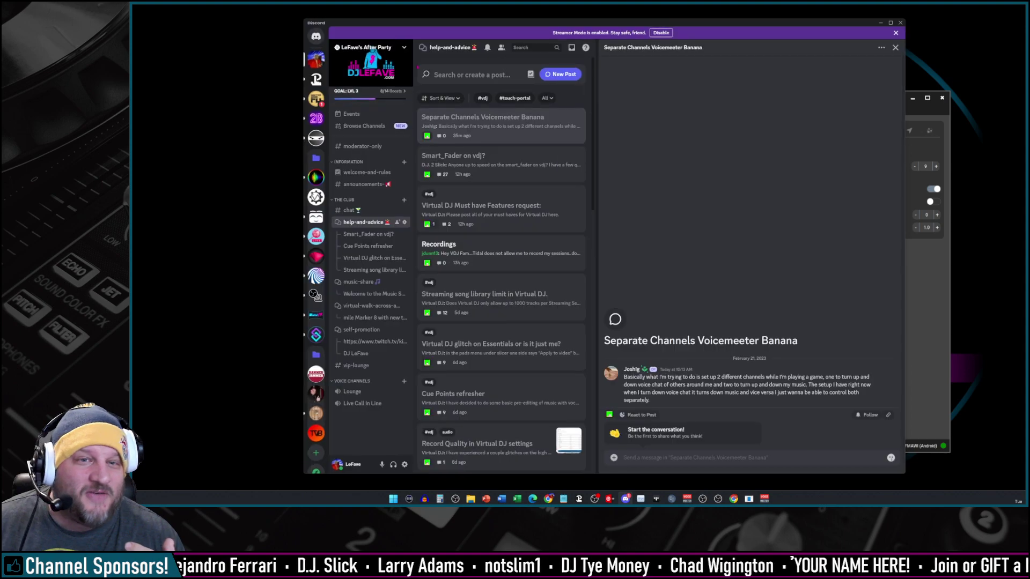